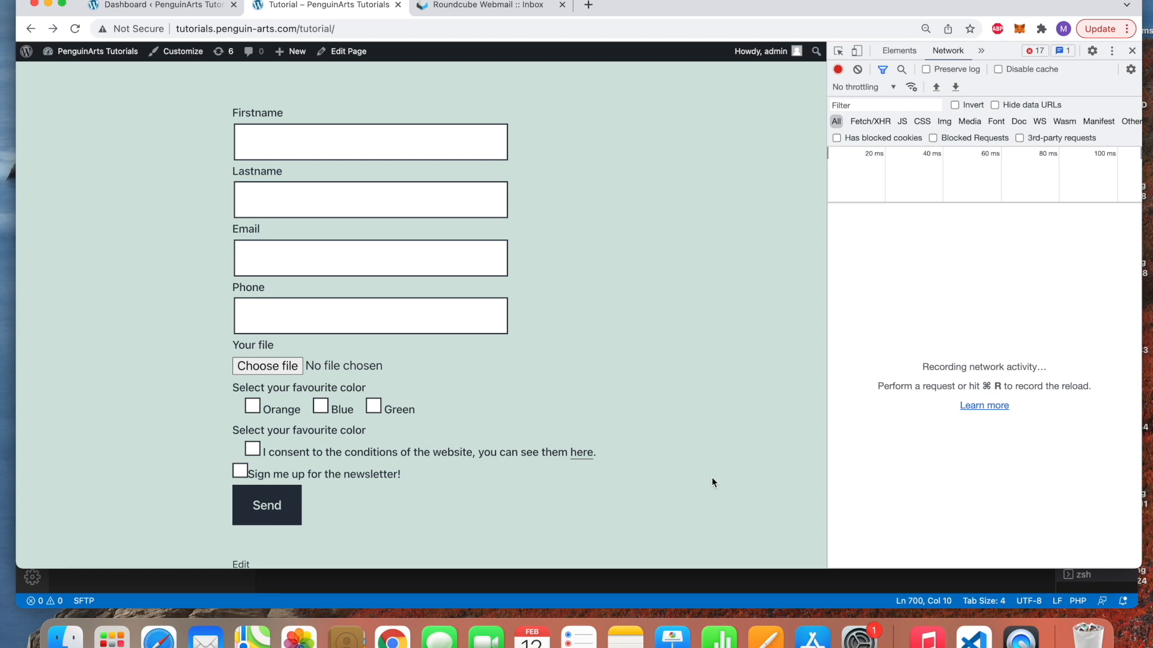
# Open Contact form 1 from Contact > Contact Forms and show its Mail settings
pyautogui.click(187, 12)
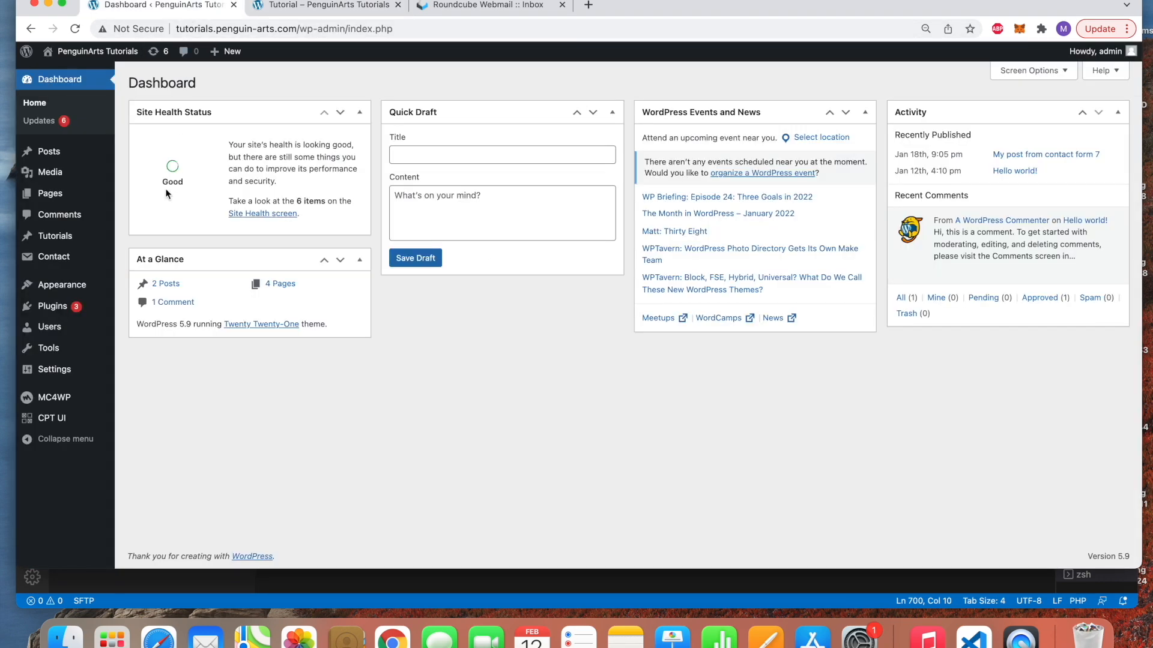
pyautogui.click(81, 258)
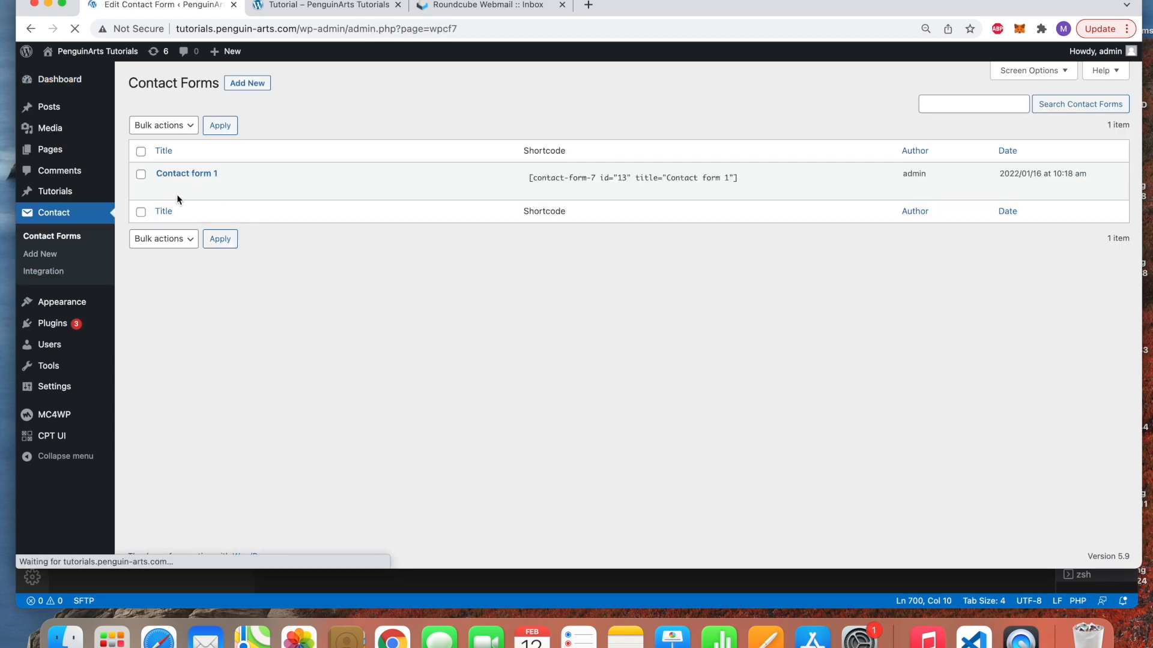
pyautogui.click(204, 175)
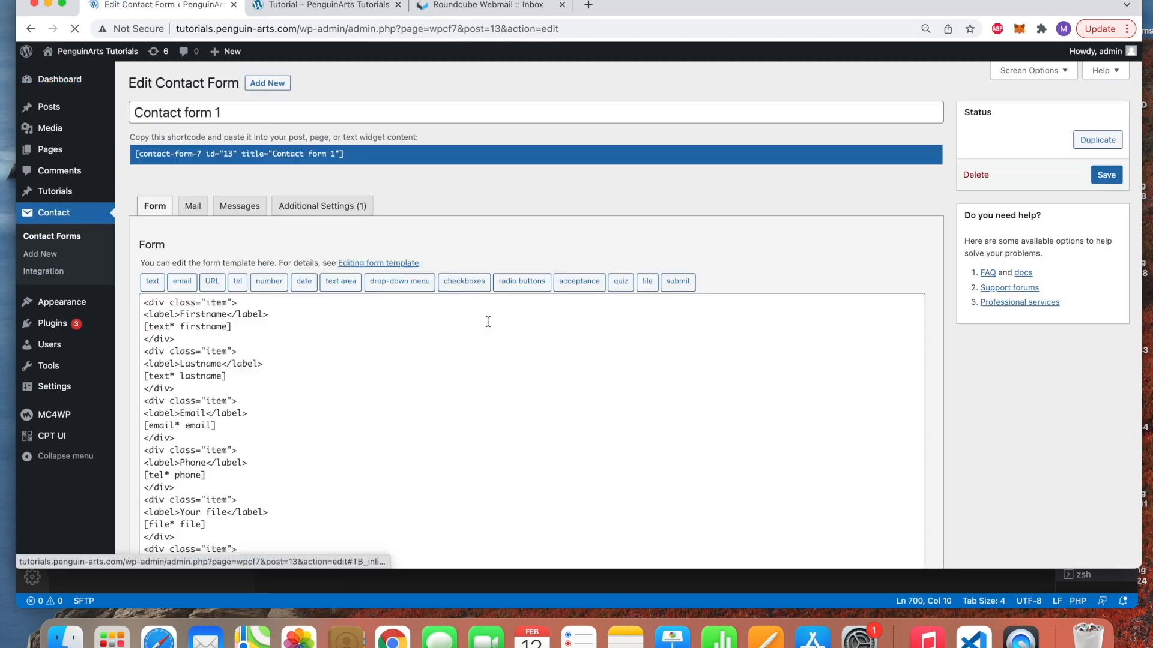
pyautogui.scroll(-2, 221, 333)
pyautogui.scroll(2, 221, 333)
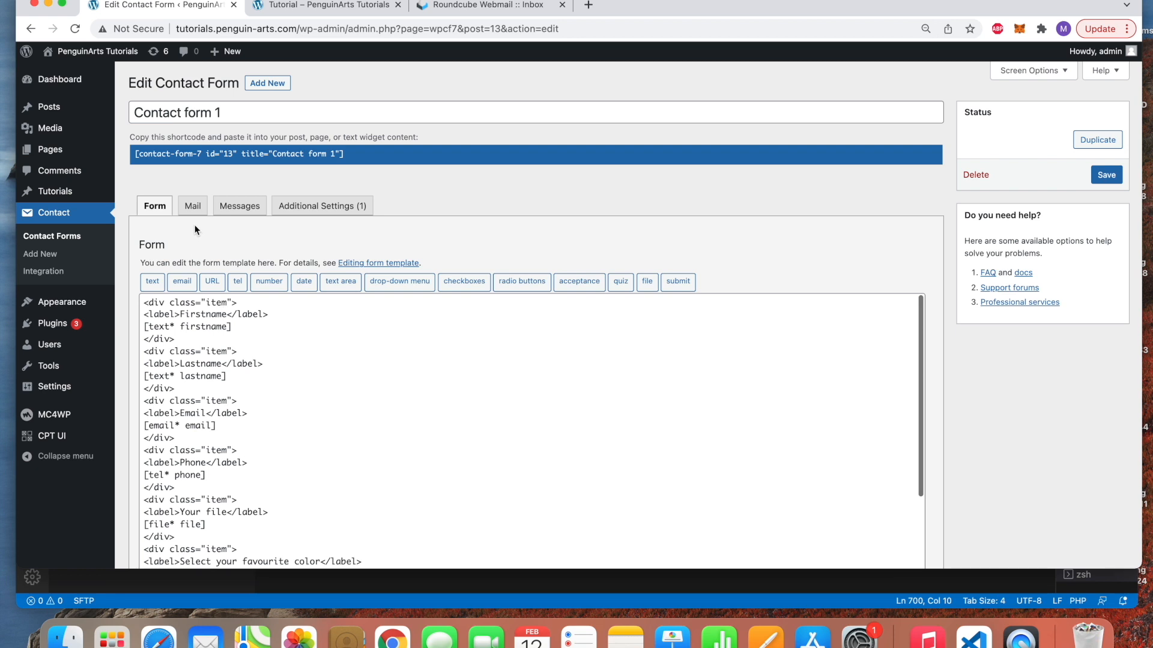
pyautogui.click(192, 207)
pyautogui.scroll(-3, 204, 240)
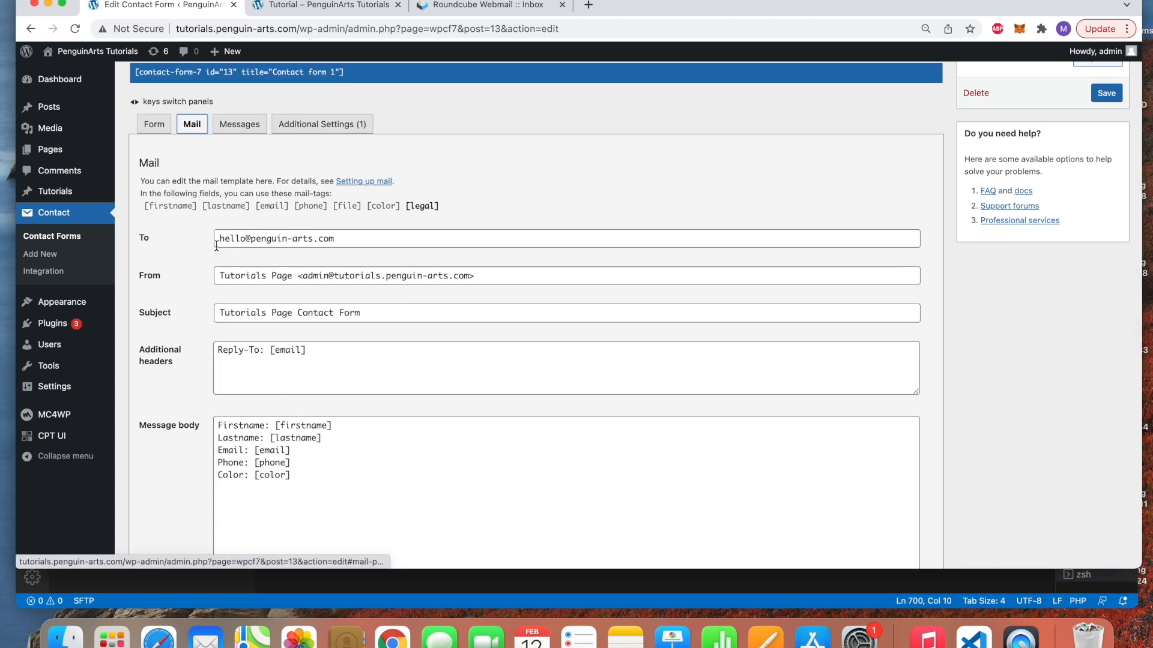
# Check the main mail's recipient address and scroll down to the Mail (2) option
pyautogui.moveTo(346, 239); pyautogui.dragTo(215, 240)
pyautogui.doubleClick(227, 240)
pyautogui.click(295, 241)
pyautogui.click(337, 243)
pyautogui.scroll(-3, 367, 269)
pyautogui.scroll(3, 367, 268)
pyautogui.scroll(-5, 368, 269)
pyautogui.scroll(-4, 366, 264)
pyautogui.scroll(10, 366, 264)
pyautogui.scroll(-10, 366, 264)
pyautogui.scroll(10, 393, 309)
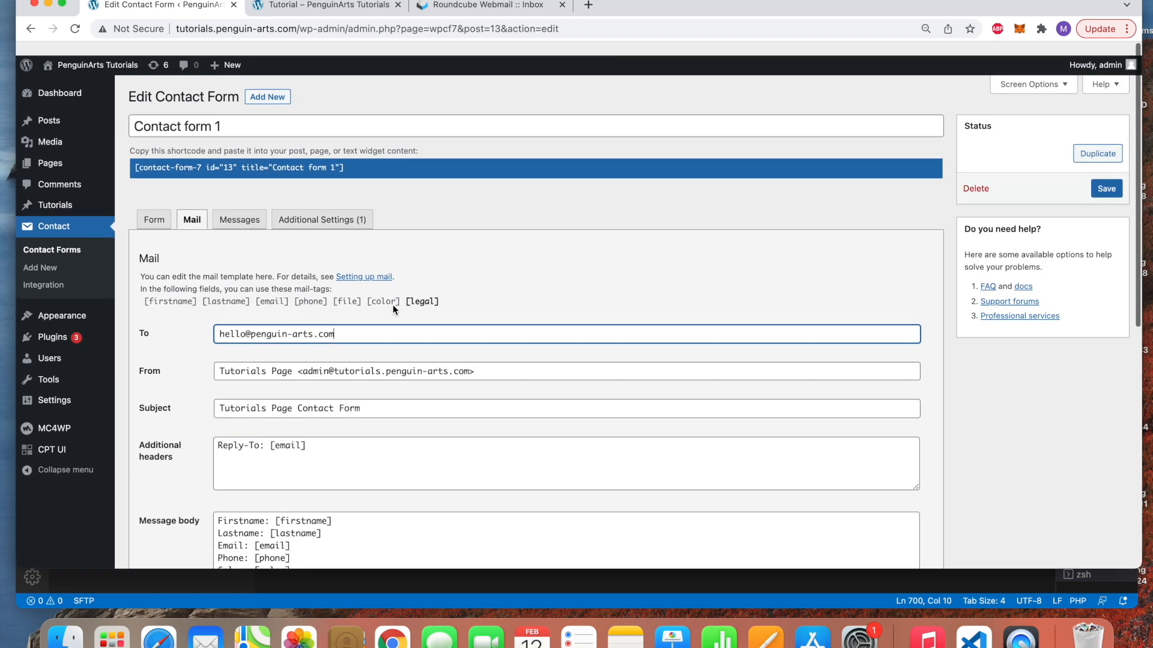
pyautogui.scroll(-10, 429, 393)
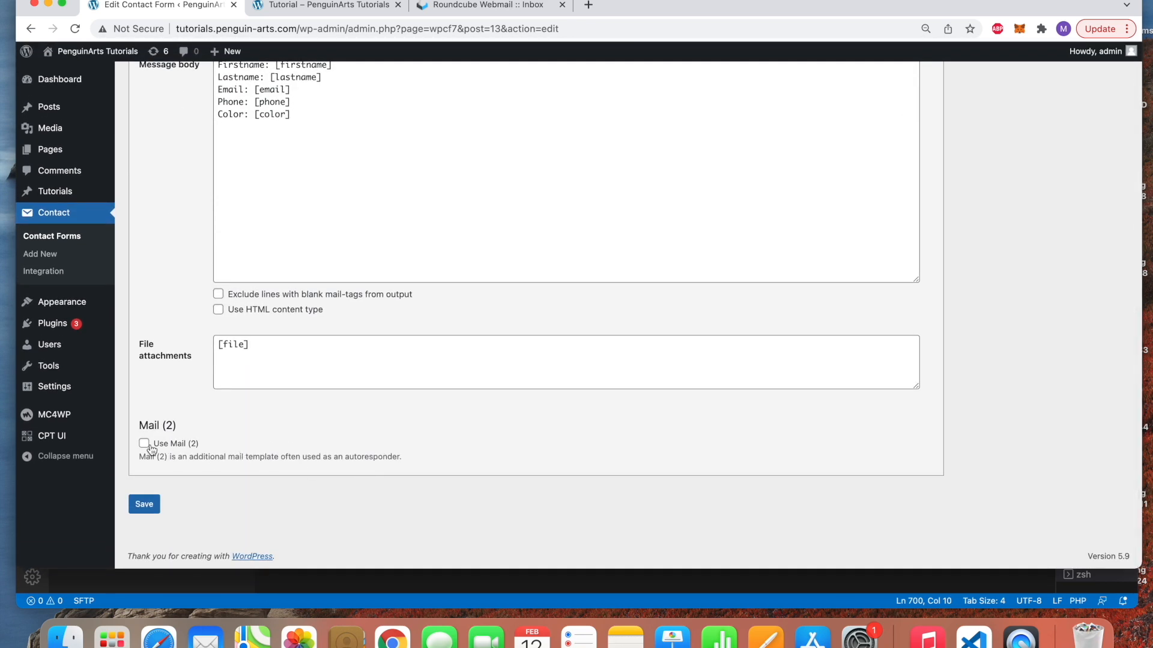
# Enable Use Mail (2) and delete its default [your-email] recipient
pyautogui.click(145, 443)
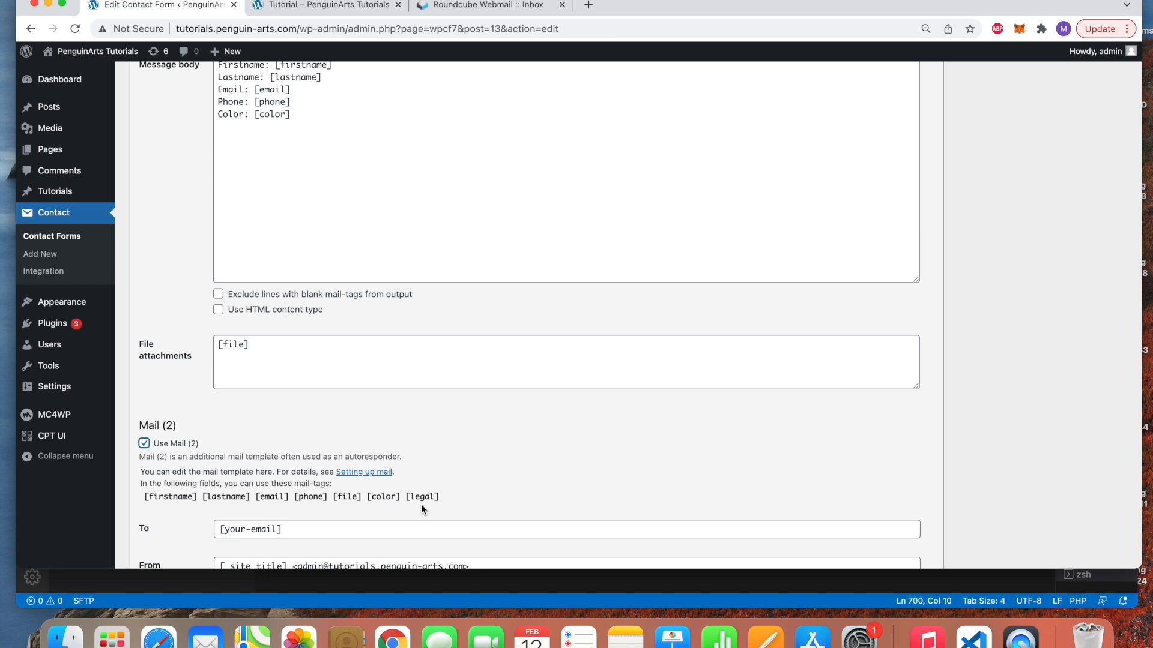
pyautogui.scroll(-5, 421, 504)
pyautogui.moveTo(292, 234); pyautogui.dragTo(179, 235)
pyautogui.press('BackSpace')
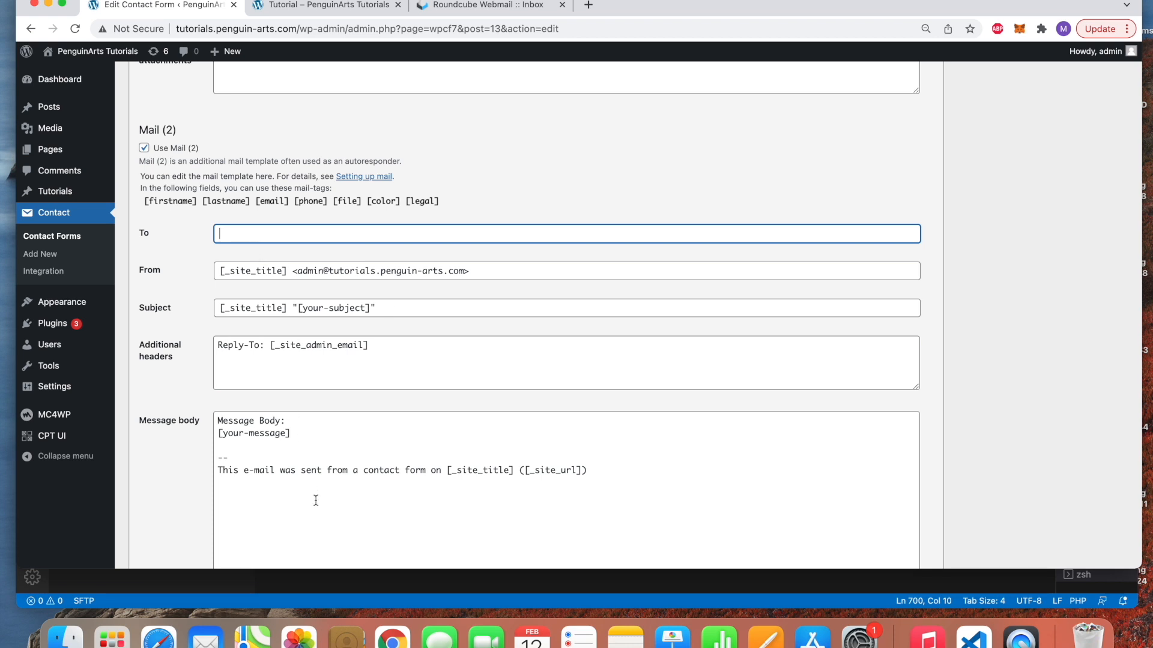
# Empty the Mail (2) message body and select the [email] mail-tag to copy it
pyautogui.scroll(-3, 315, 499)
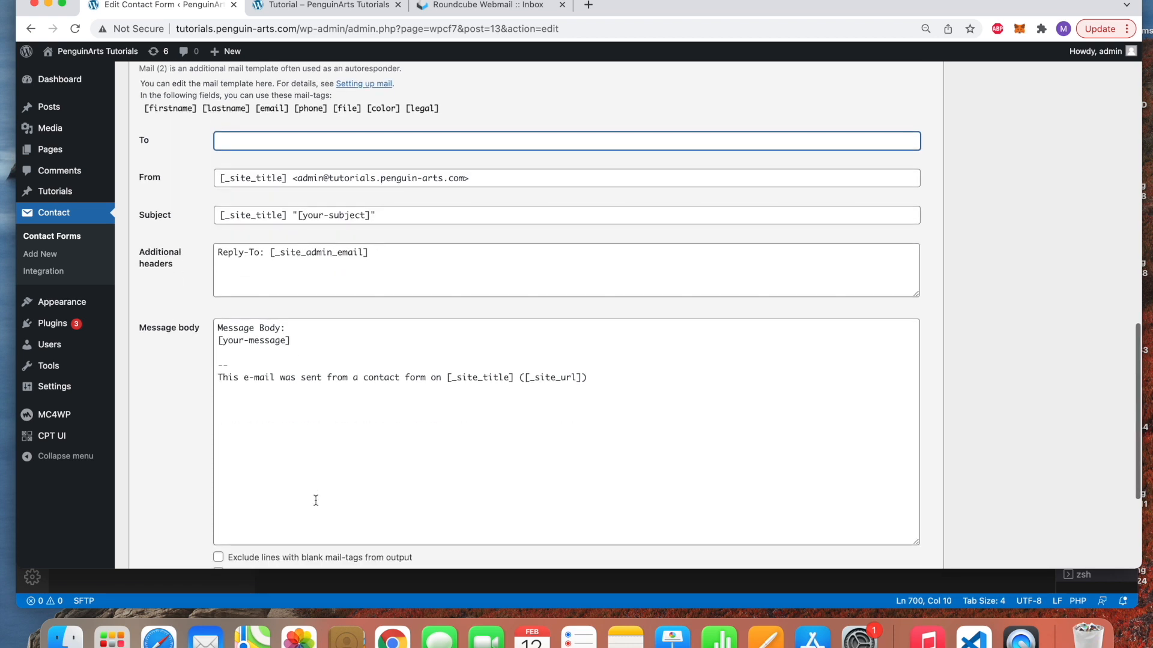
pyautogui.click(605, 387)
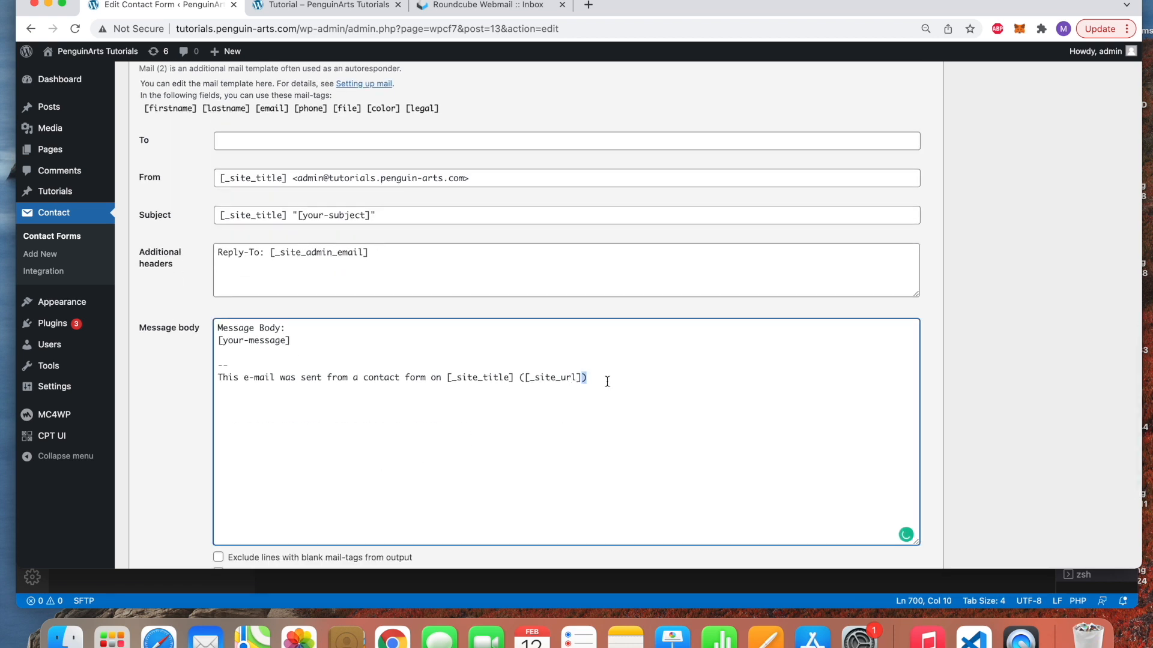
pyautogui.moveTo(607, 378); pyautogui.dragTo(148, 325)
pyautogui.press('BackSpace')
pyautogui.scroll(3, 147, 325)
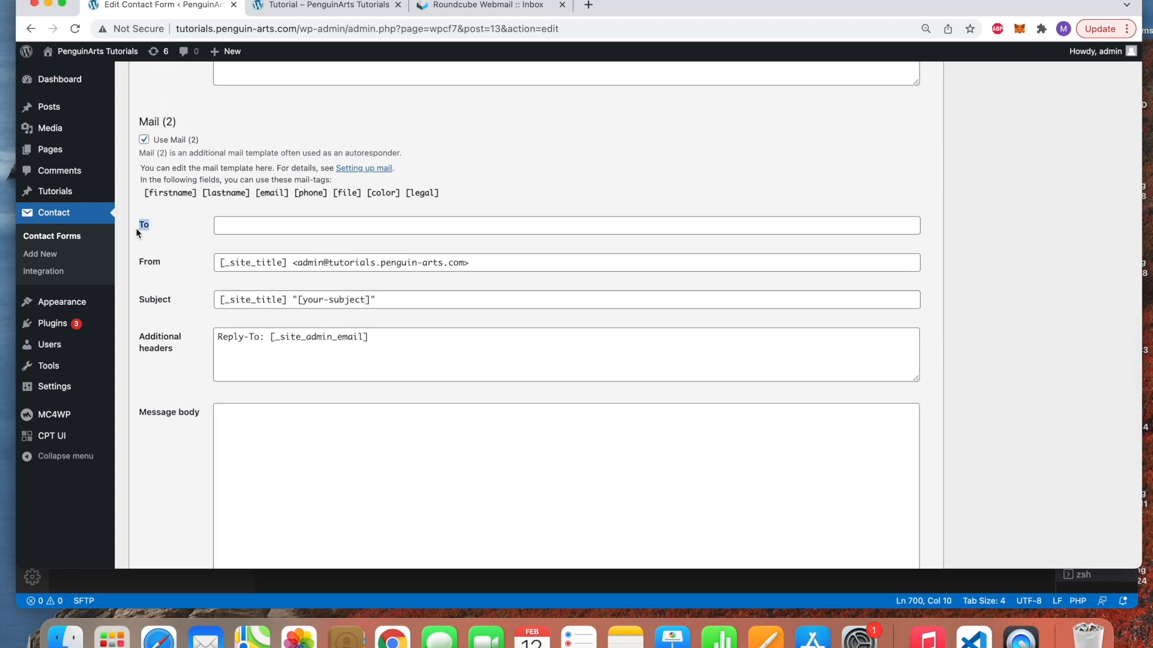
pyautogui.click(283, 219)
pyautogui.moveTo(291, 201); pyautogui.dragTo(256, 203)
pyautogui.hotkey('ctrl', 'c')
# Set the Mail (2) recipient to [email] and the sender to 'Pegnuin Arts tutorial' with a hello address
pyautogui.click(283, 233)
pyautogui.hotkey('ctrl', 'v')
pyautogui.moveTo(284, 264); pyautogui.dragTo(200, 268)
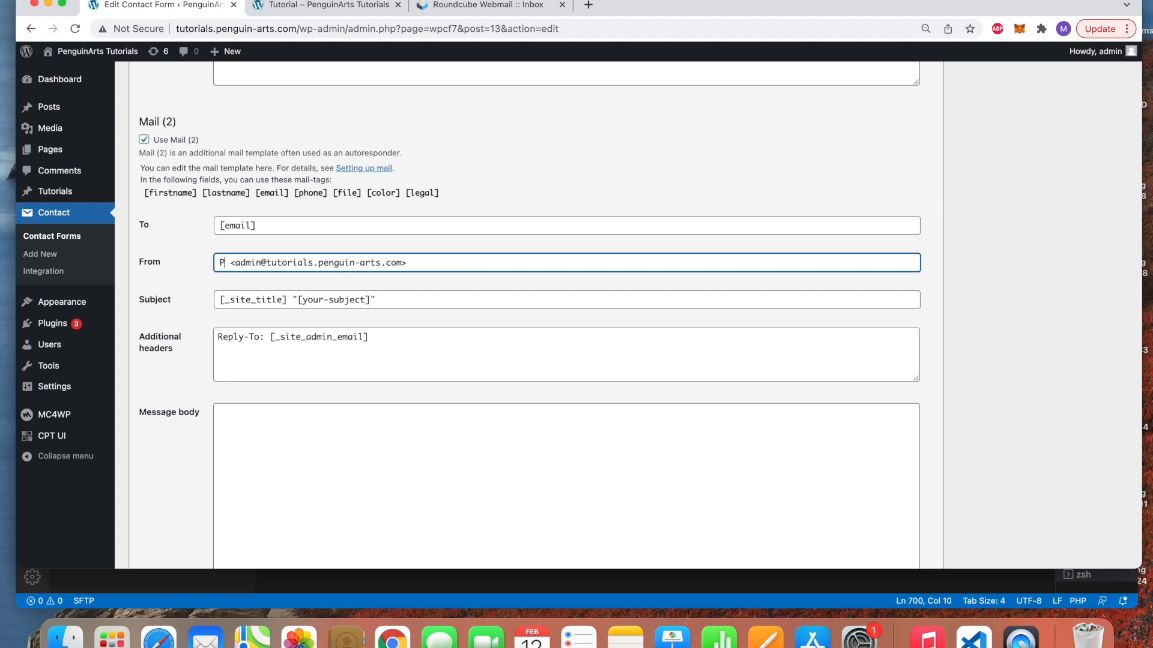
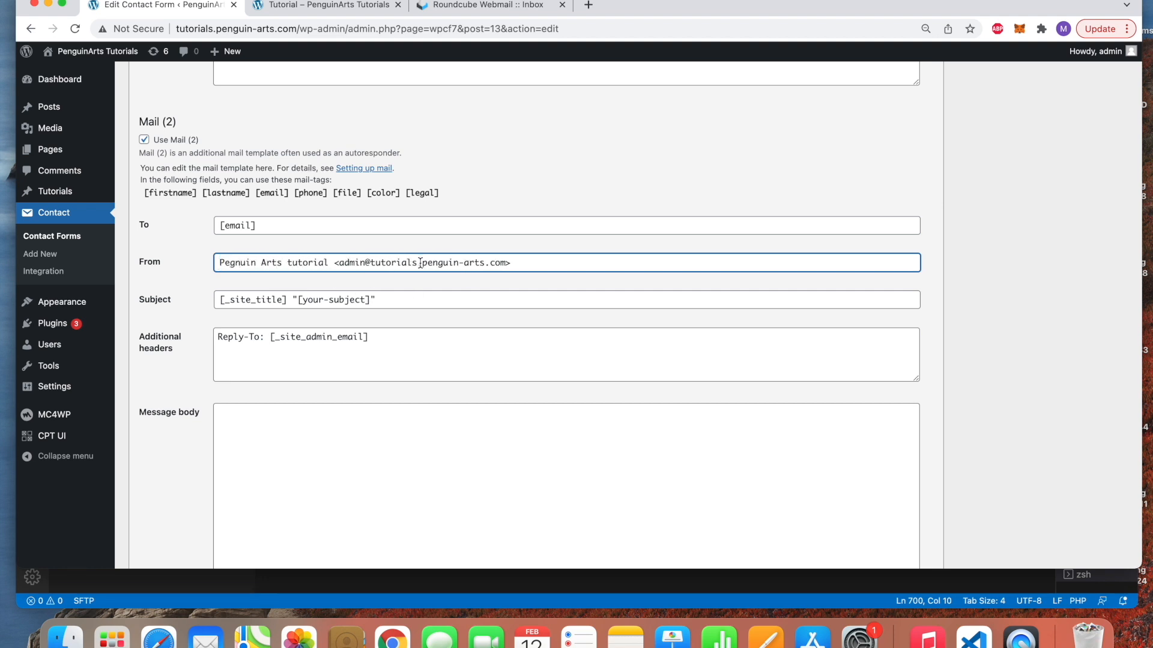
pyautogui.press('BackSpace')
pyautogui.press('BackSpace')
pyautogui.press('BackSpace')
pyautogui.press('BackSpace')
pyautogui.press('BackSpace')
pyautogui.press('BackSpace')
pyautogui.press('BackSpace')
pyautogui.press('BackSpace')
pyautogui.press('BackSpace')
pyautogui.press('BackSpace')
pyautogui.press('BackSpace')
pyautogui.press('BackSpace')
pyautogui.press('BackSpace')
pyautogui.press('BackSpace')
pyautogui.press('BackSpace')
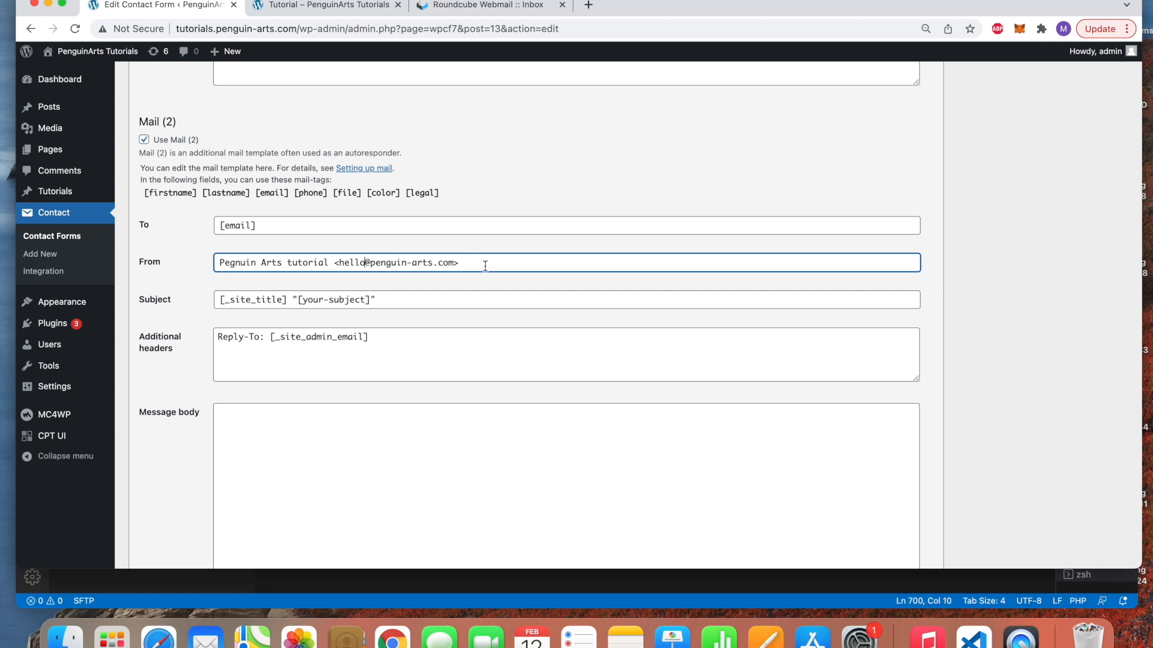
# Set the subject to 'This is an autoresponder' and replace the Reply-To tag with a penguin-arts.com address
pyautogui.moveTo(374, 306); pyautogui.dragTo(211, 302)
pyautogui.press('BackSpace')
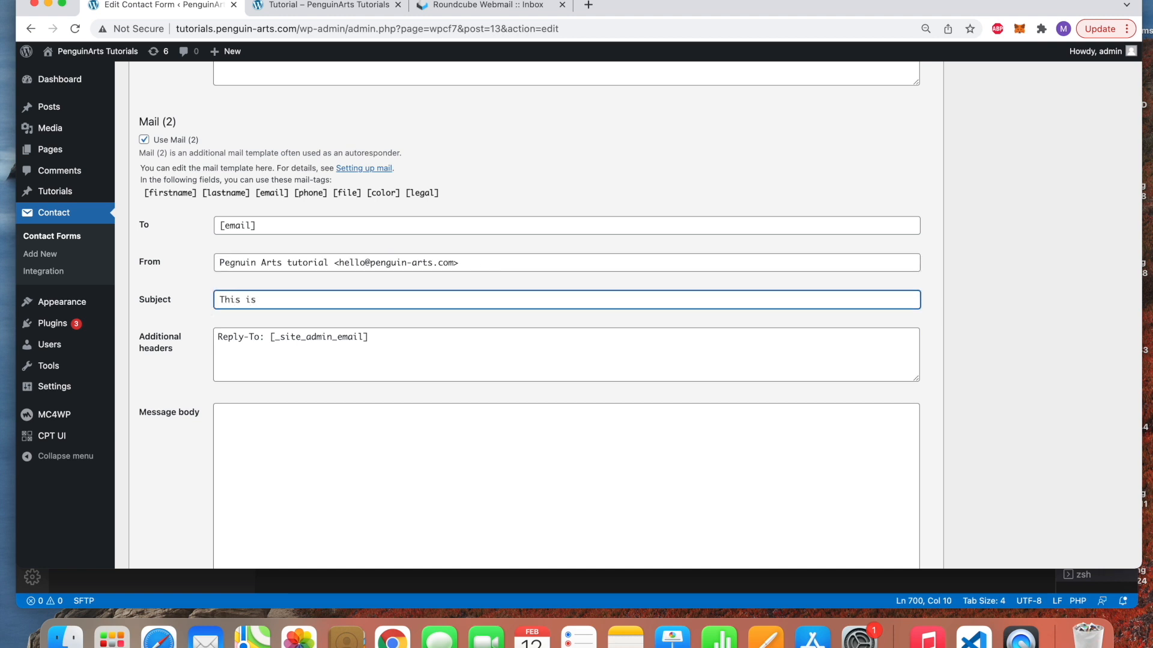
pyautogui.write('This is an autoresponder')
pyautogui.click(383, 354)
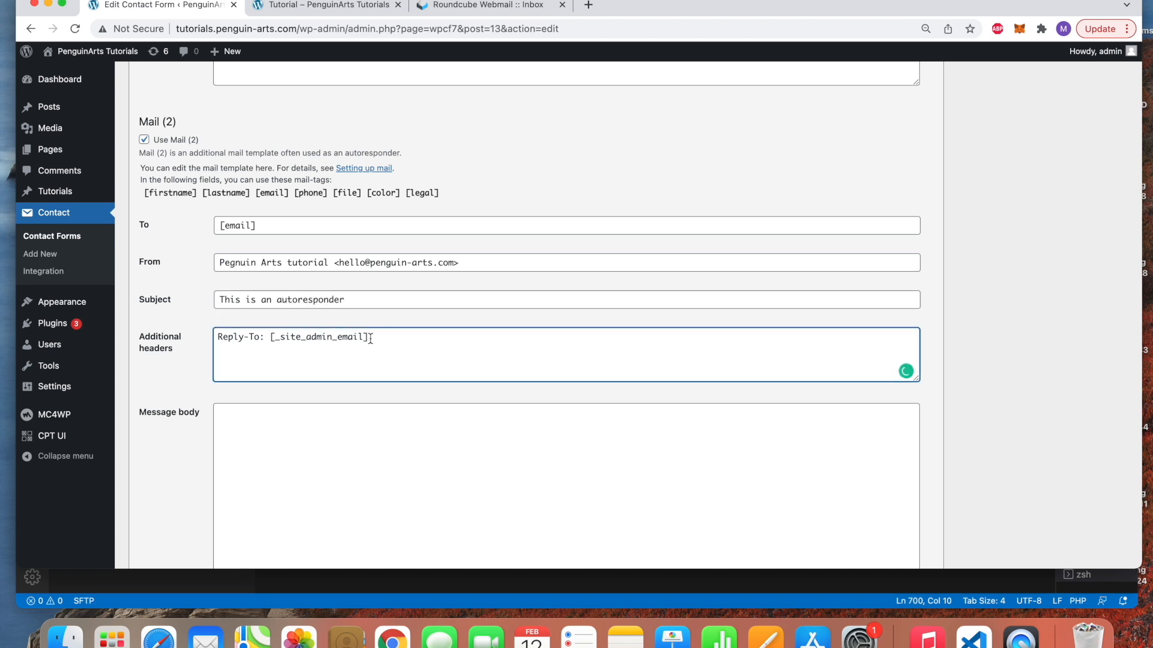
pyautogui.moveTo(369, 337); pyautogui.dragTo(270, 337)
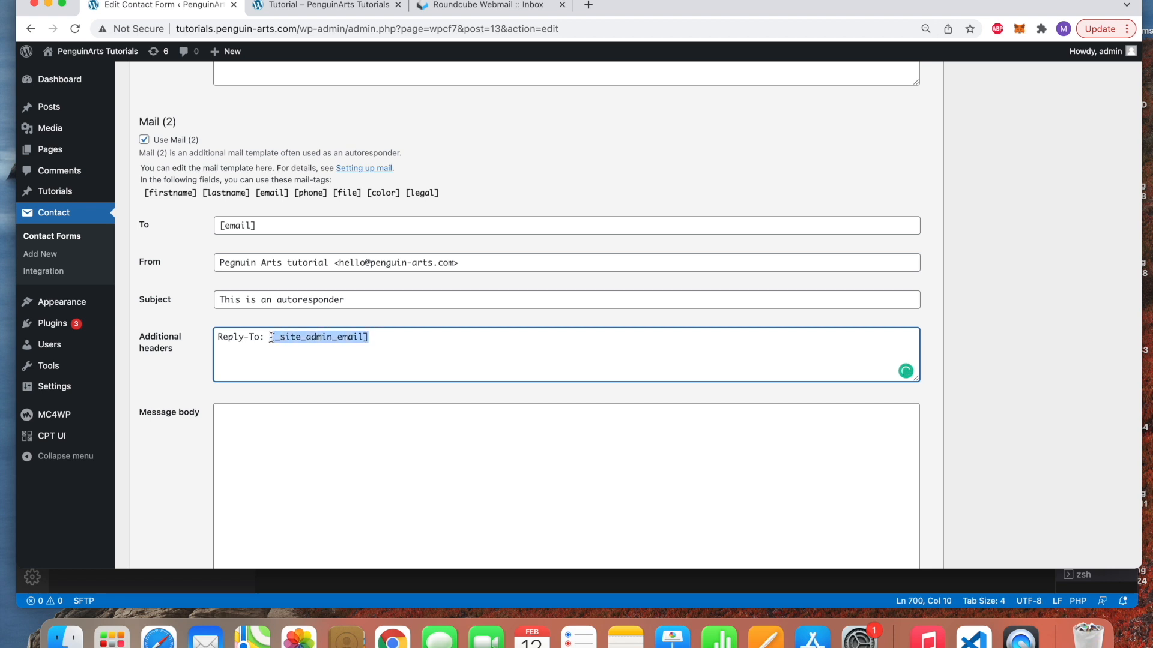
pyautogui.press('BackSpace')
# Enter 'This is a test.' as the Mail (2) message body and save the form
pyautogui.click(354, 418)
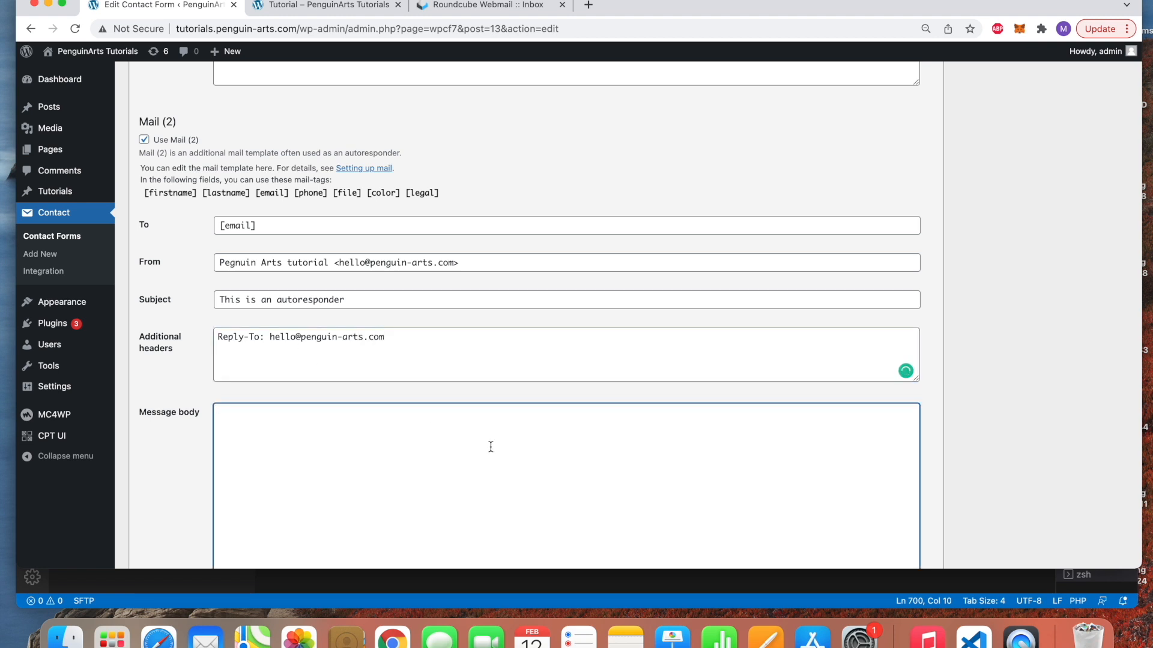
pyautogui.scroll(-5, 490, 447)
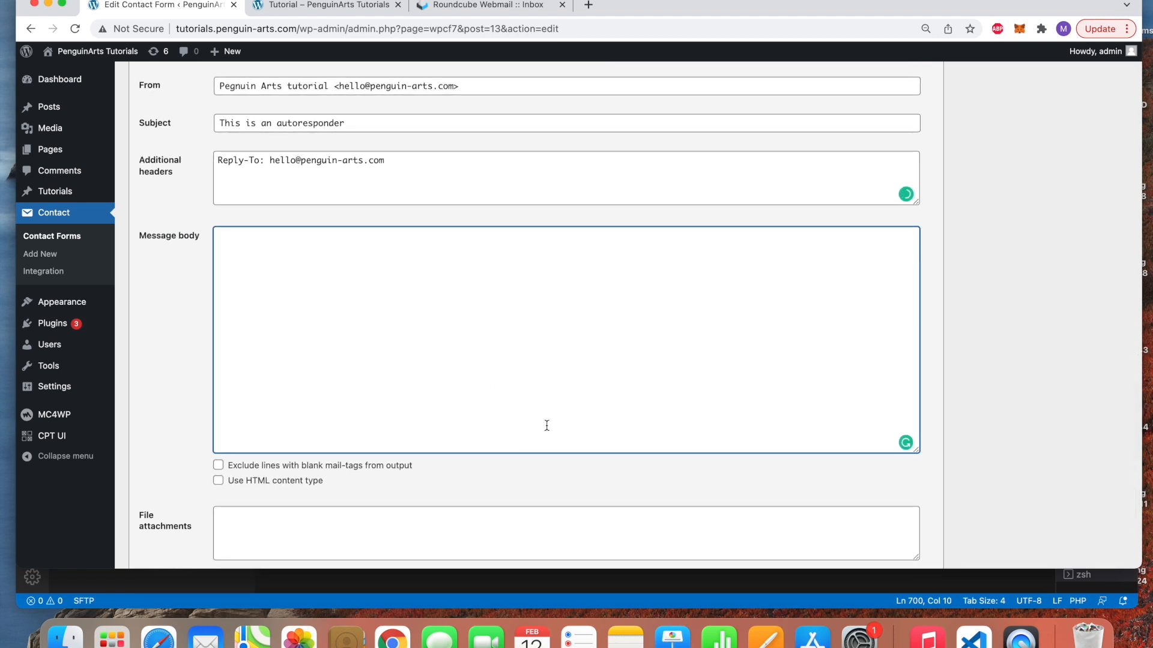
pyautogui.write('This is a test.')
pyautogui.scroll(-3, 480, 456)
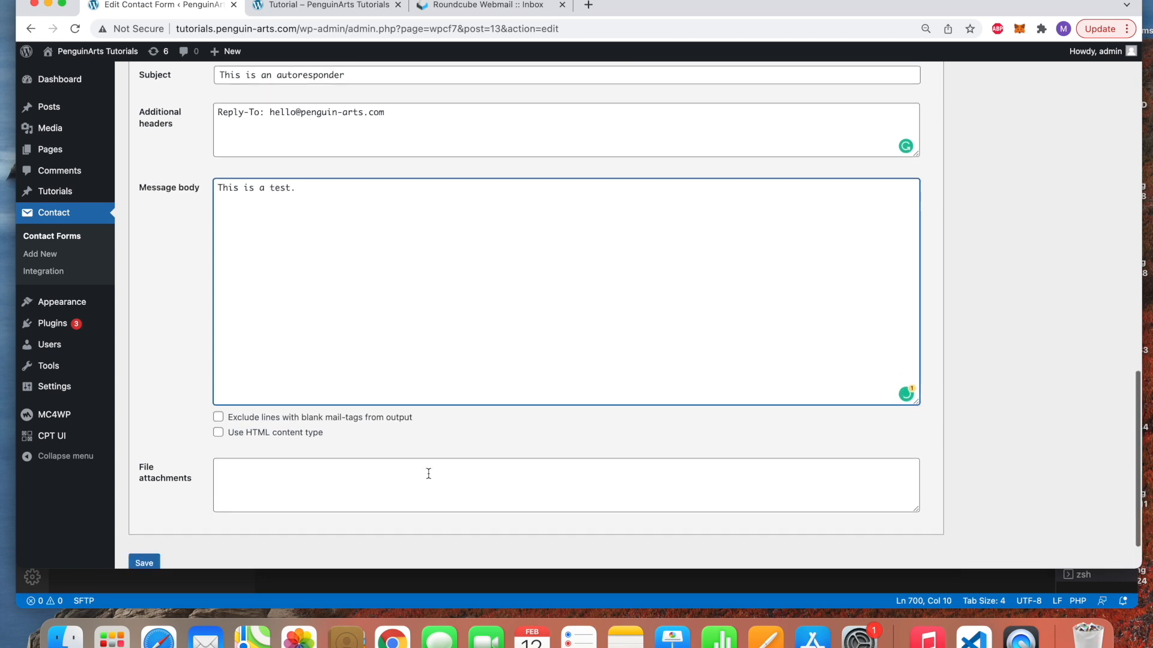
pyautogui.click(144, 506)
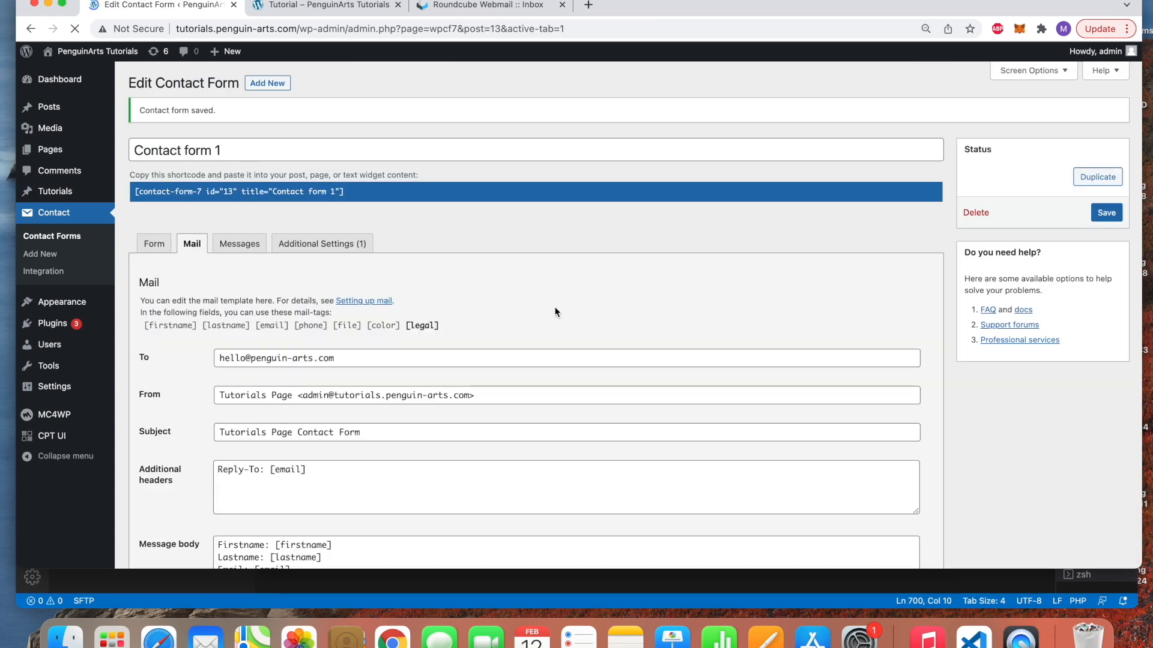
# Reload the tutorial page and enter first name Penguin, last name Arts and a test email address
pyautogui.click(272, 10)
pyautogui.press('super+r')
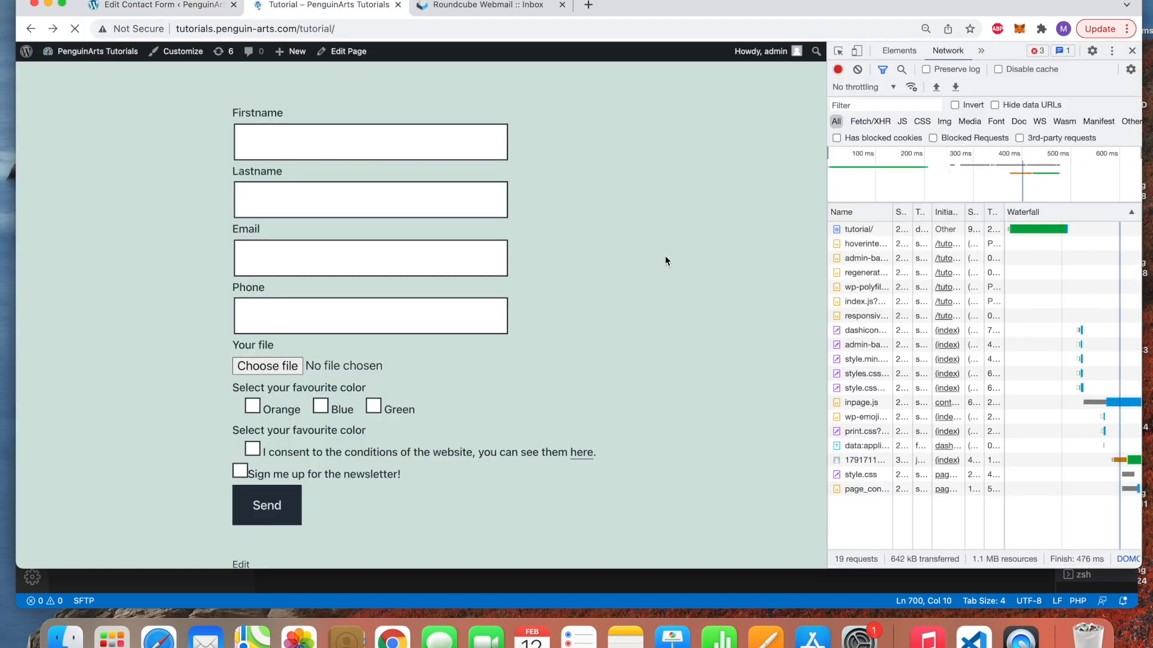
pyautogui.click(412, 312)
pyautogui.write('Penguin')
pyautogui.press('Tab')
pyautogui.write('Adri')
pyautogui.press('BackSpace')
pyautogui.press('BackSpace')
pyautogui.press('BackSpace')
pyautogui.write('rts')
pyautogui.press('Tab')
pyautogui.write('teste')
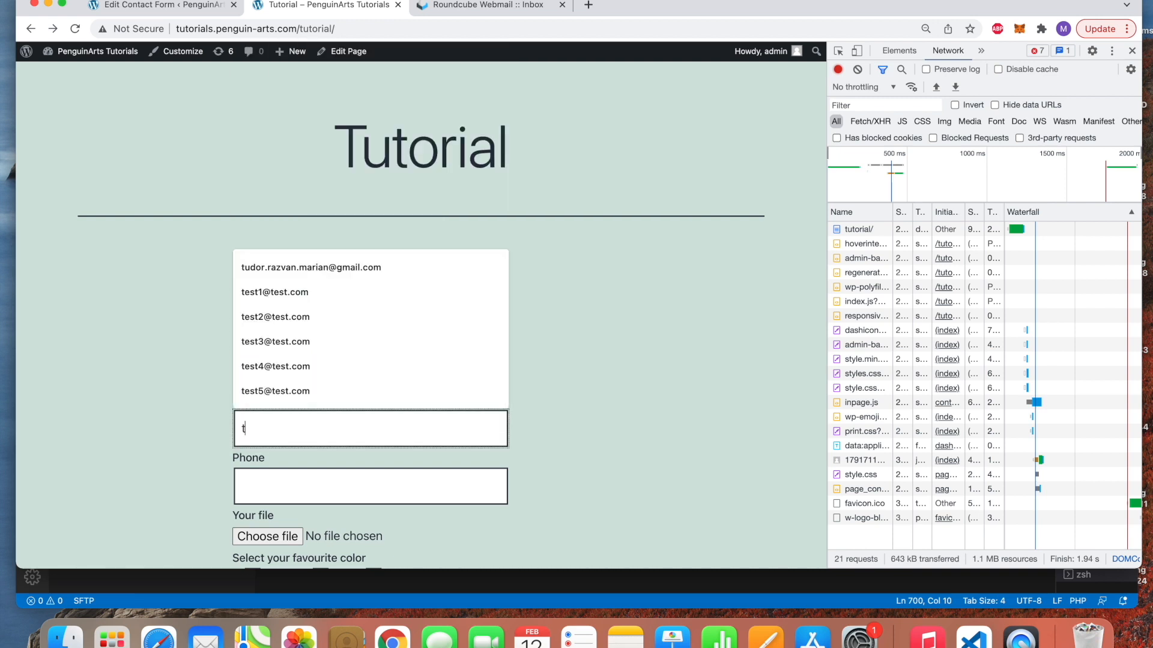
pyautogui.press('BackSpace')
pyautogui.write('@test.com')
pyautogui.press('Tab')
# Autofill the phone, attach a PNG image, tick Orange and the consent box, and submit
pyautogui.scroll(-2, 421, 312)
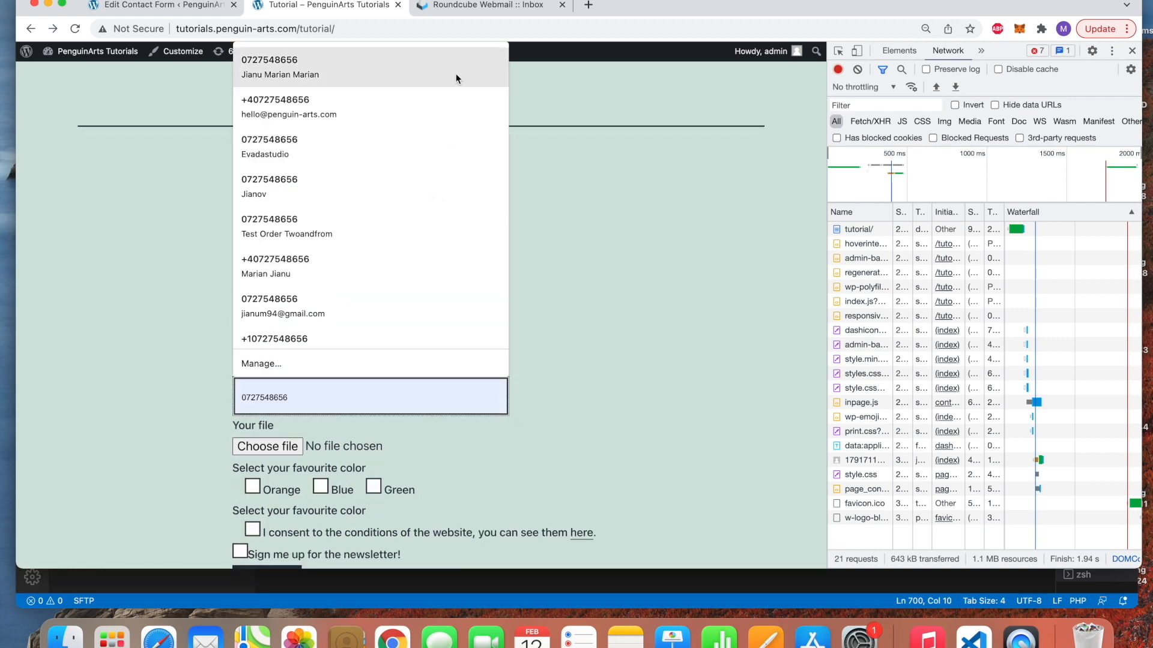
pyautogui.click(458, 75)
pyautogui.click(305, 448)
pyautogui.scroll(-6, 462, 336)
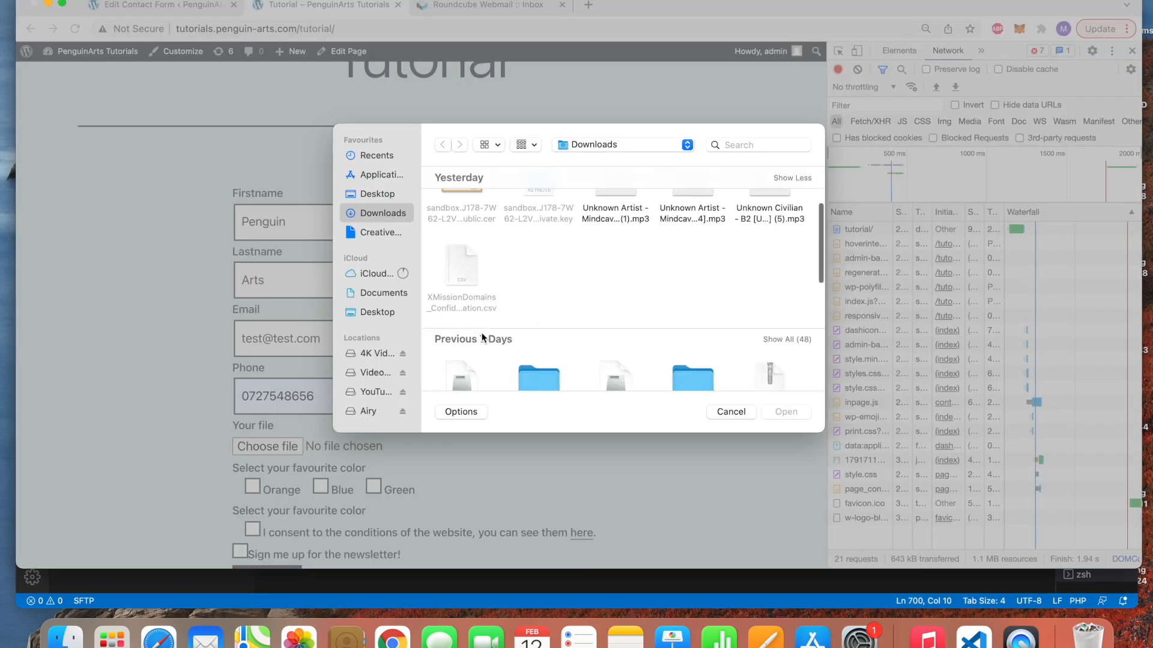
pyautogui.doubleClick(463, 373)
pyautogui.scroll(-2, 391, 474)
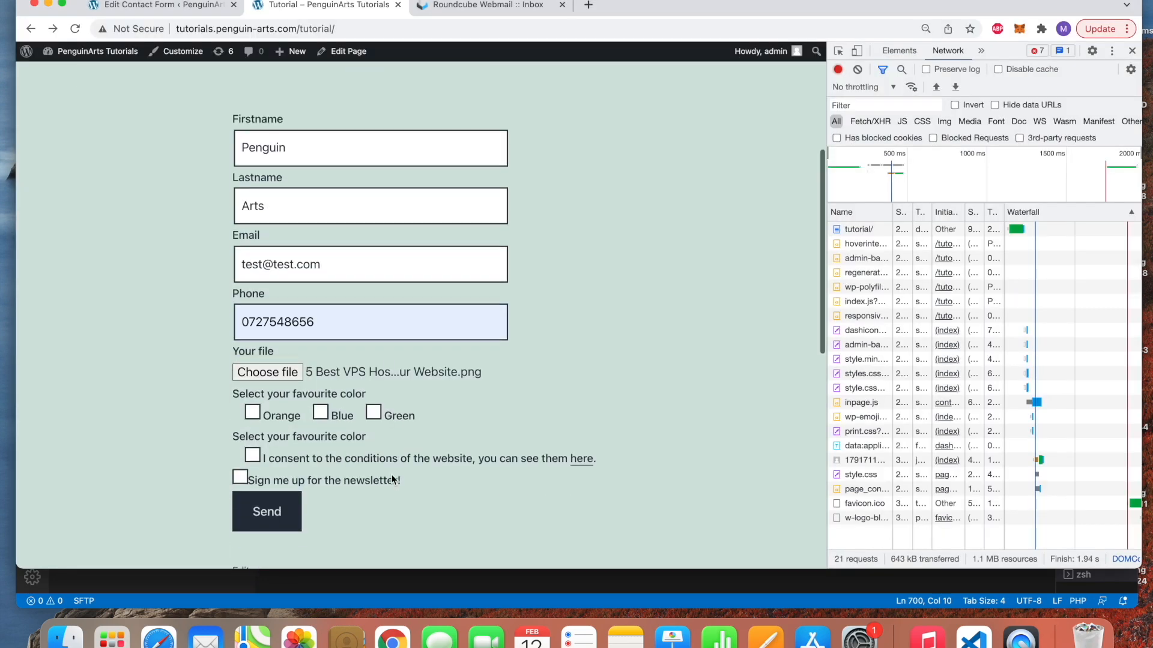
pyautogui.click(253, 414)
pyautogui.click(253, 455)
pyautogui.click(290, 512)
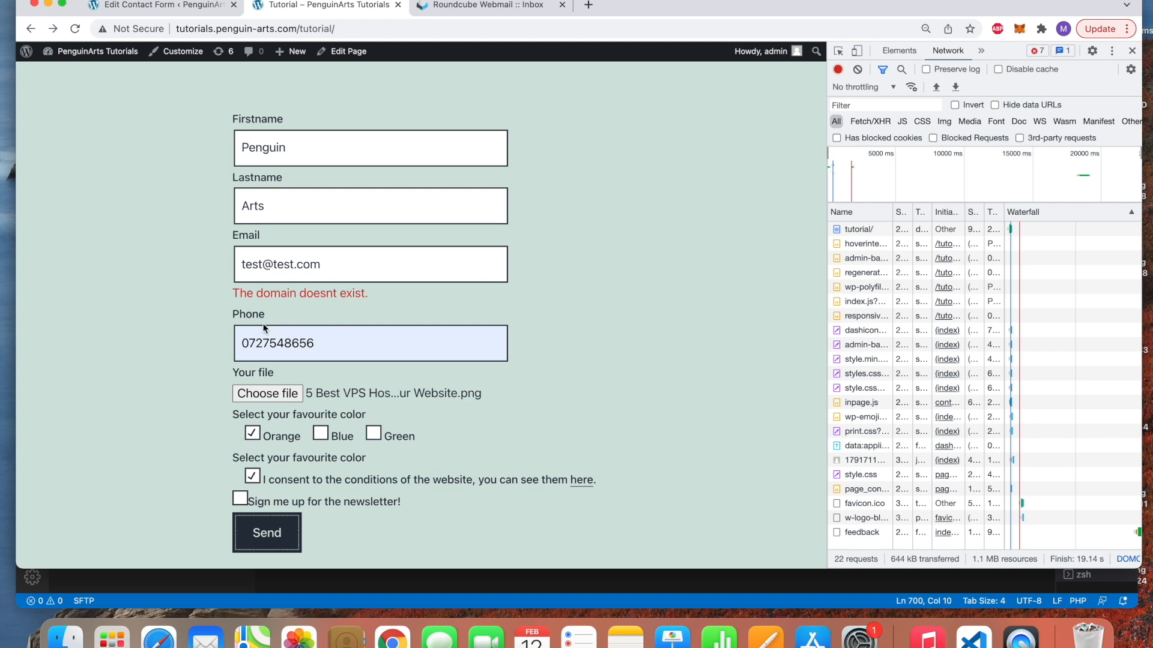
# After the 'domain doesnt exist' error, change the email domain to penguin-arts and clear the network log
pyautogui.moveTo(225, 287); pyautogui.dragTo(383, 298)
pyautogui.click(383, 298)
pyautogui.doubleClick(454, 269)
pyautogui.doubleClick(283, 269)
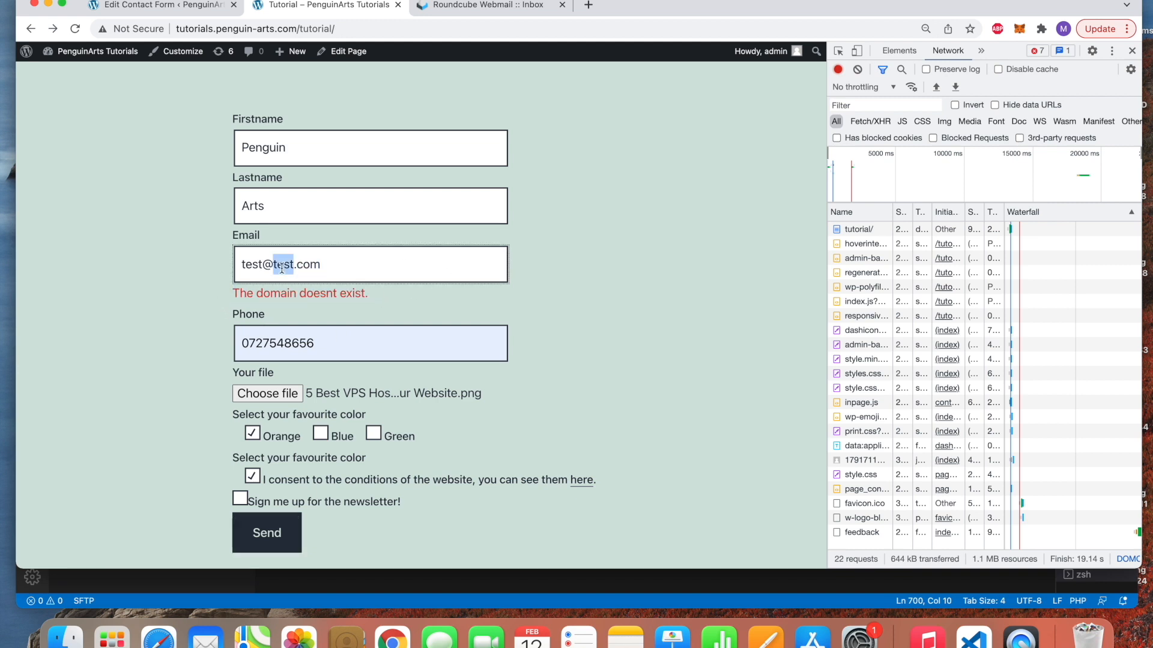
pyautogui.press('BackSpace')
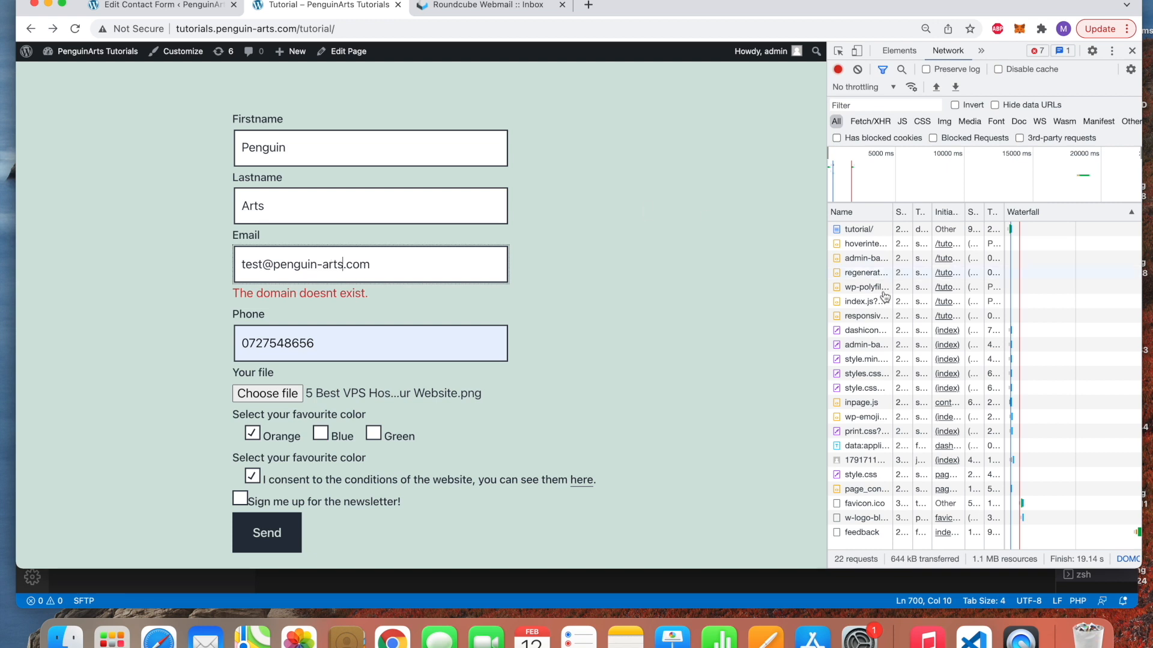
pyautogui.click(857, 69)
pyautogui.scroll(-3, 639, 234)
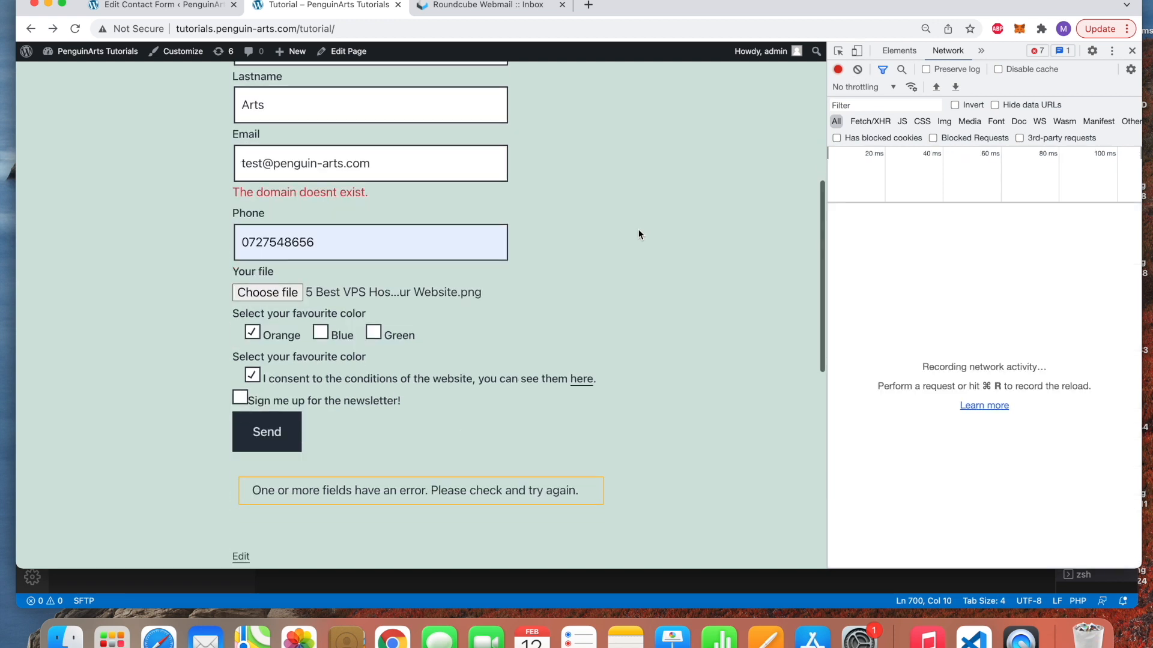
# Resubmit the form with the corrected email and inspect its feedback request in the DevTools Network panel
pyautogui.click(259, 445)
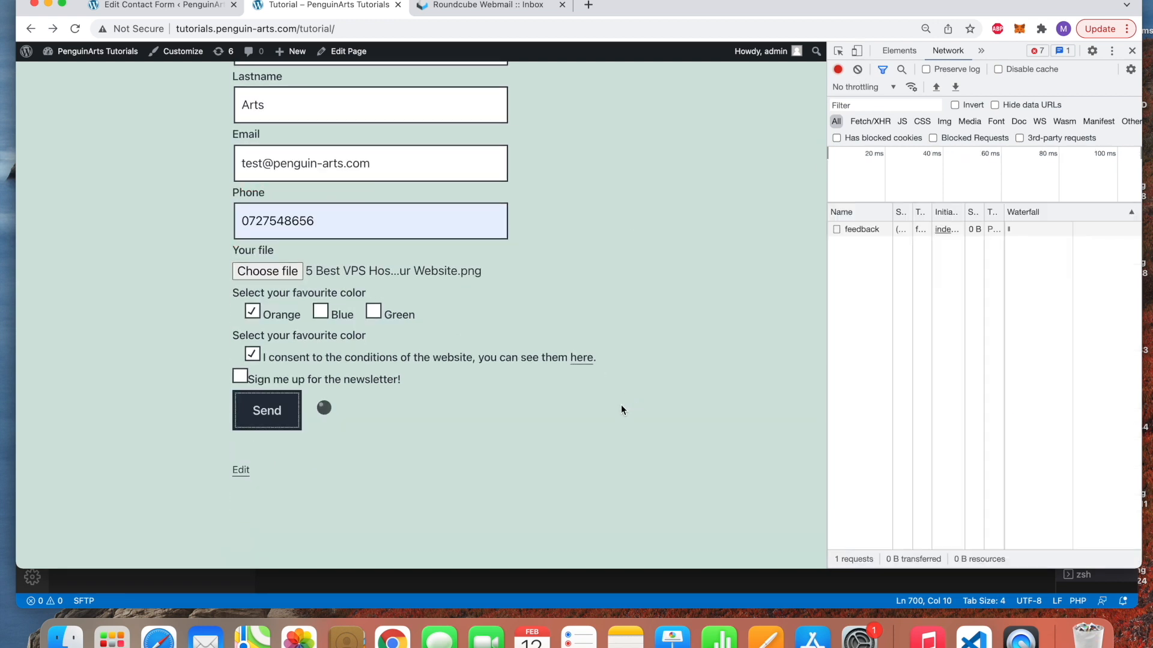
pyautogui.click(853, 233)
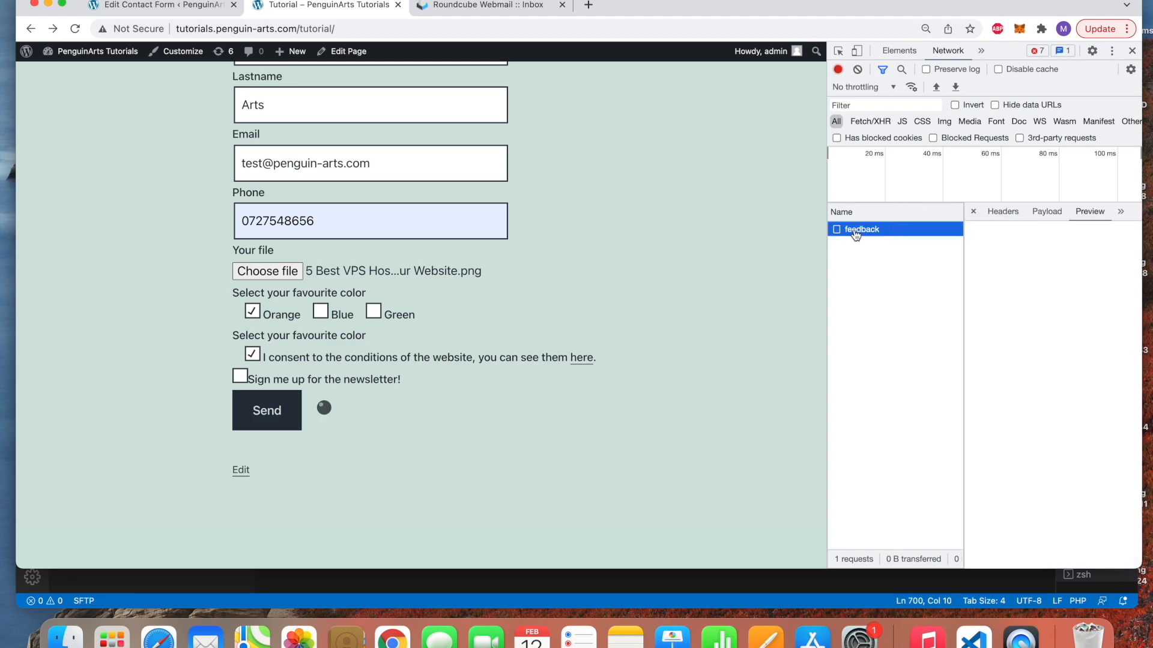
pyautogui.moveTo(827, 269); pyautogui.dragTo(668, 270)
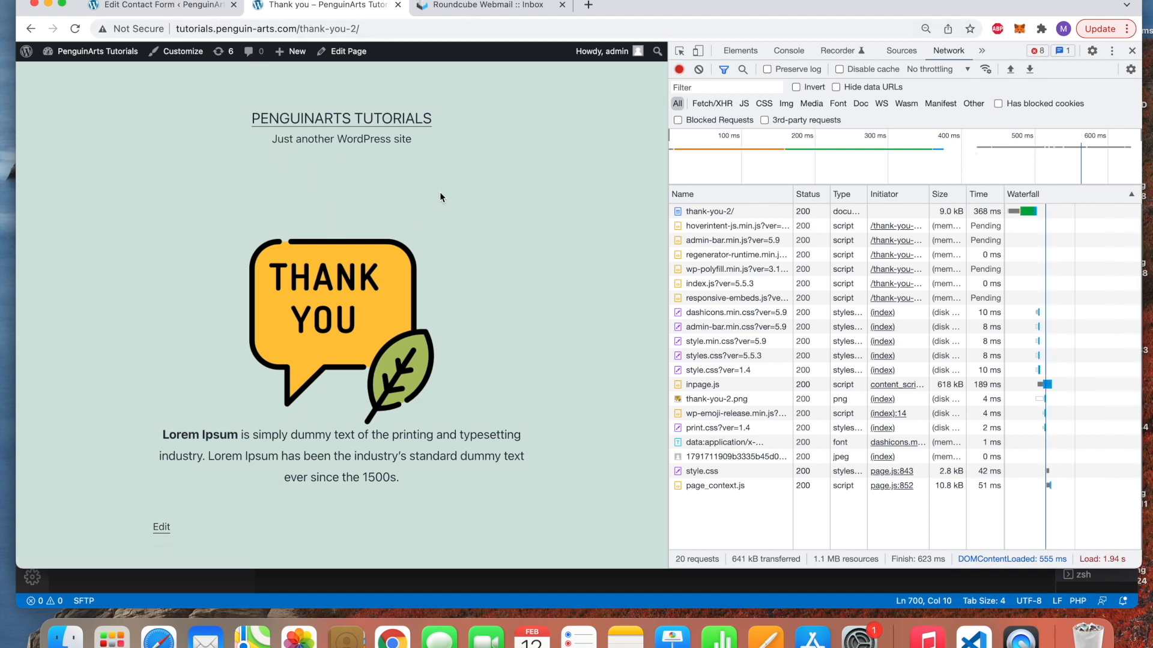
pyautogui.click(499, 9)
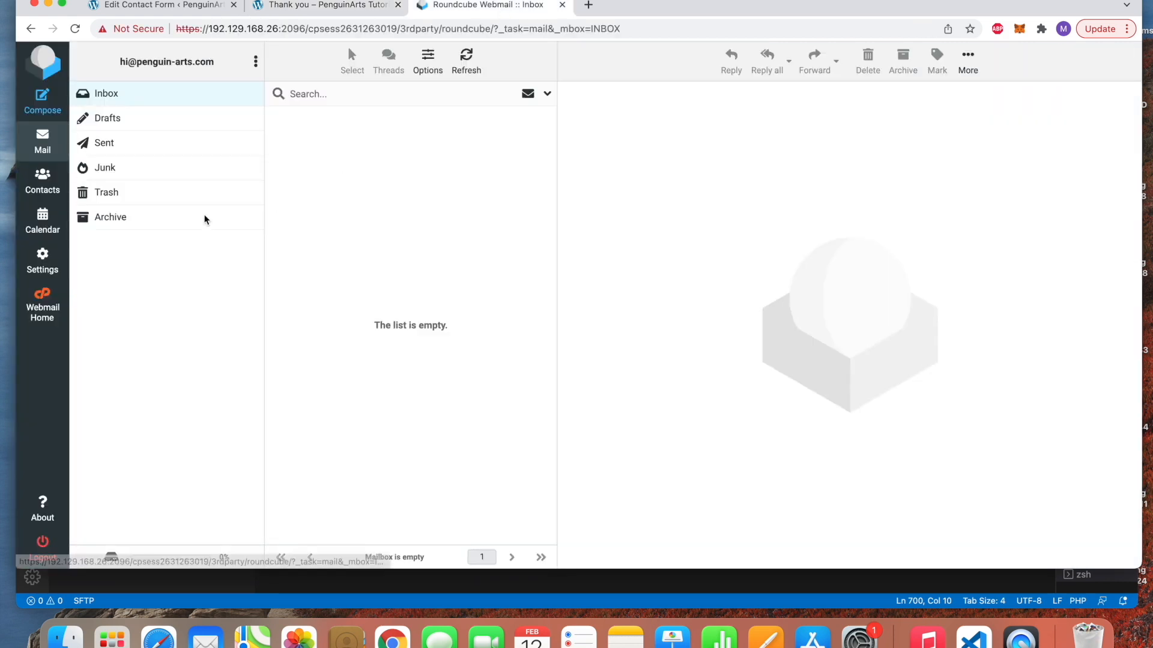
pyautogui.click(51, 150)
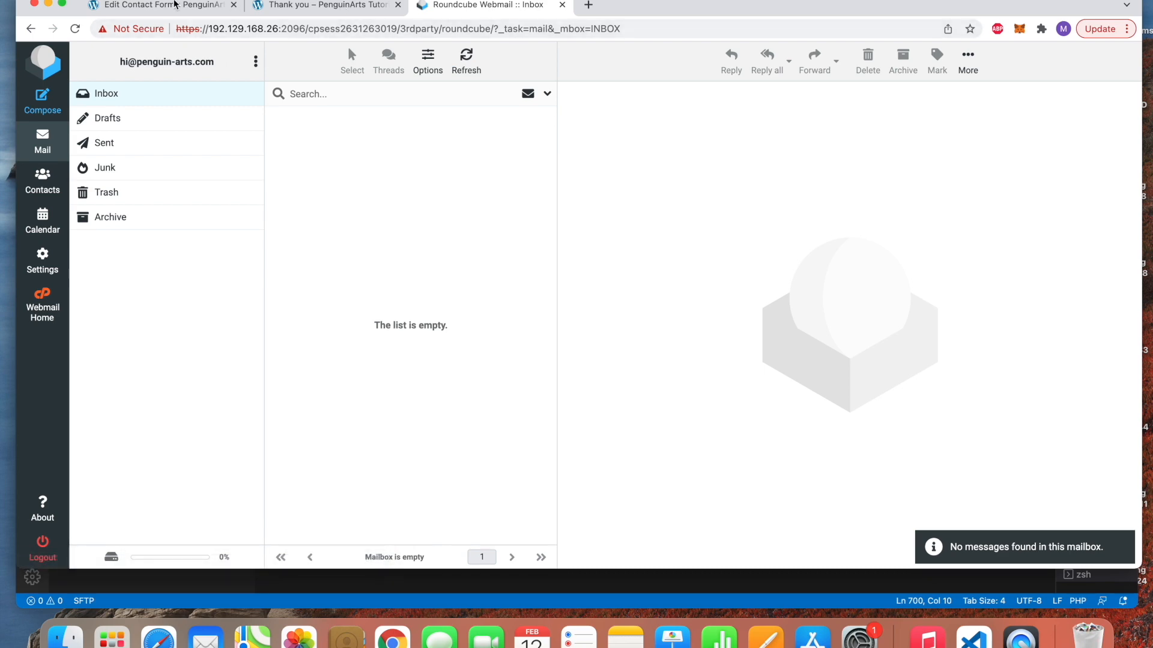
pyautogui.click(175, 6)
pyautogui.scroll(-3, 346, 348)
pyautogui.scroll(-10, 346, 348)
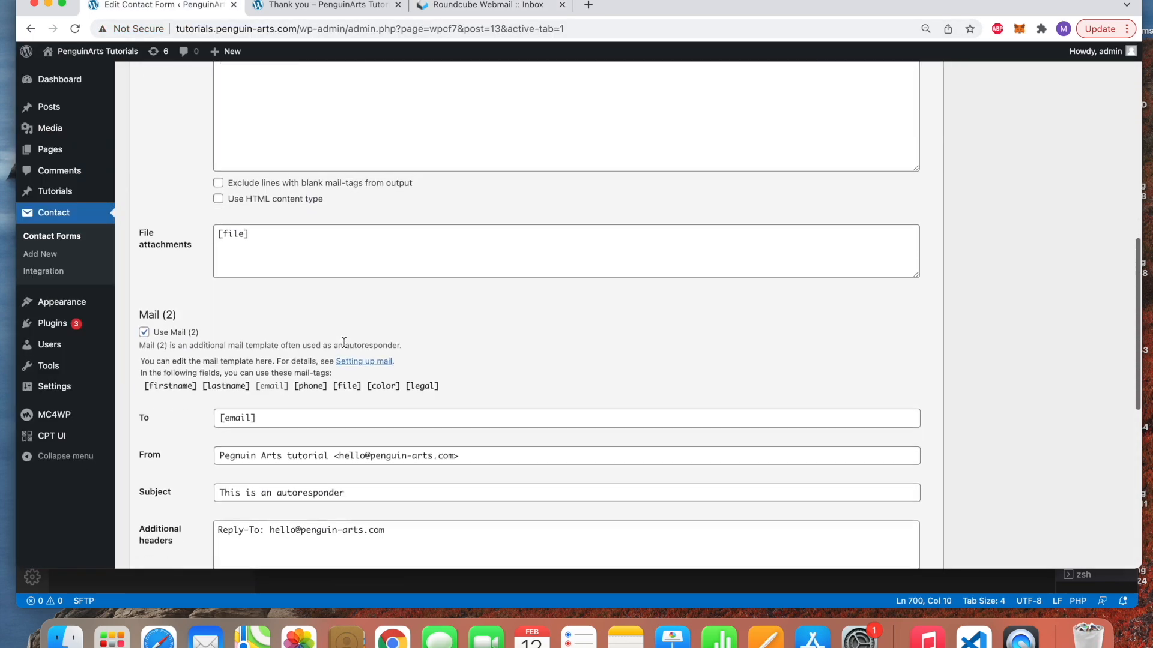
pyautogui.moveTo(257, 298); pyautogui.dragTo(223, 296)
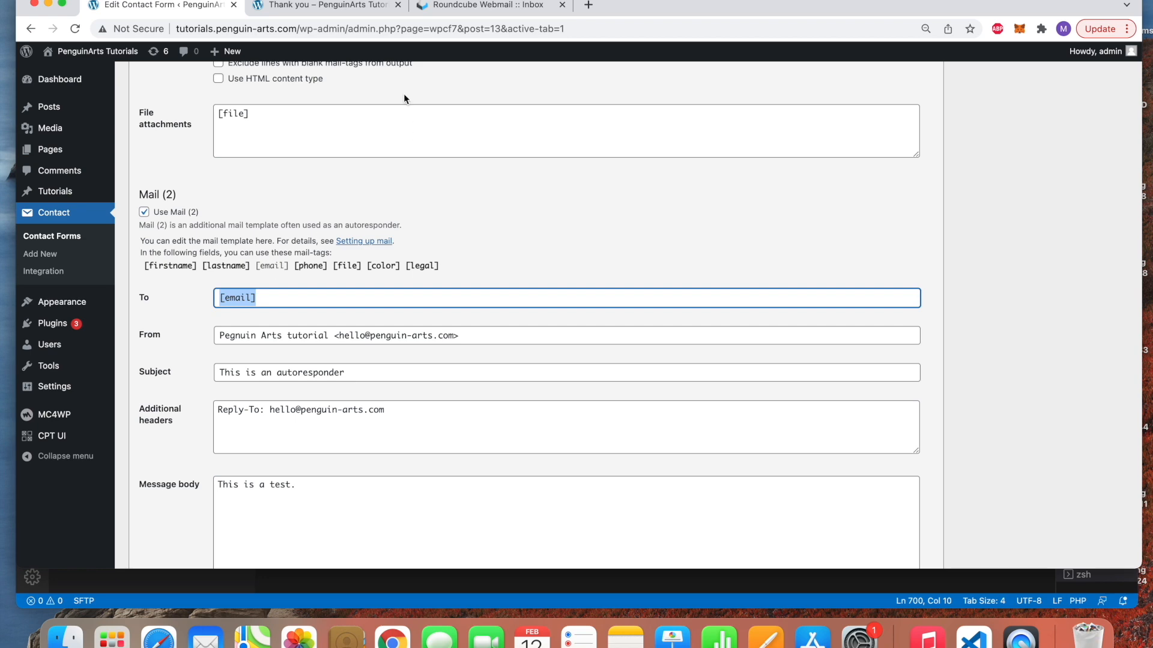
pyautogui.click(330, 6)
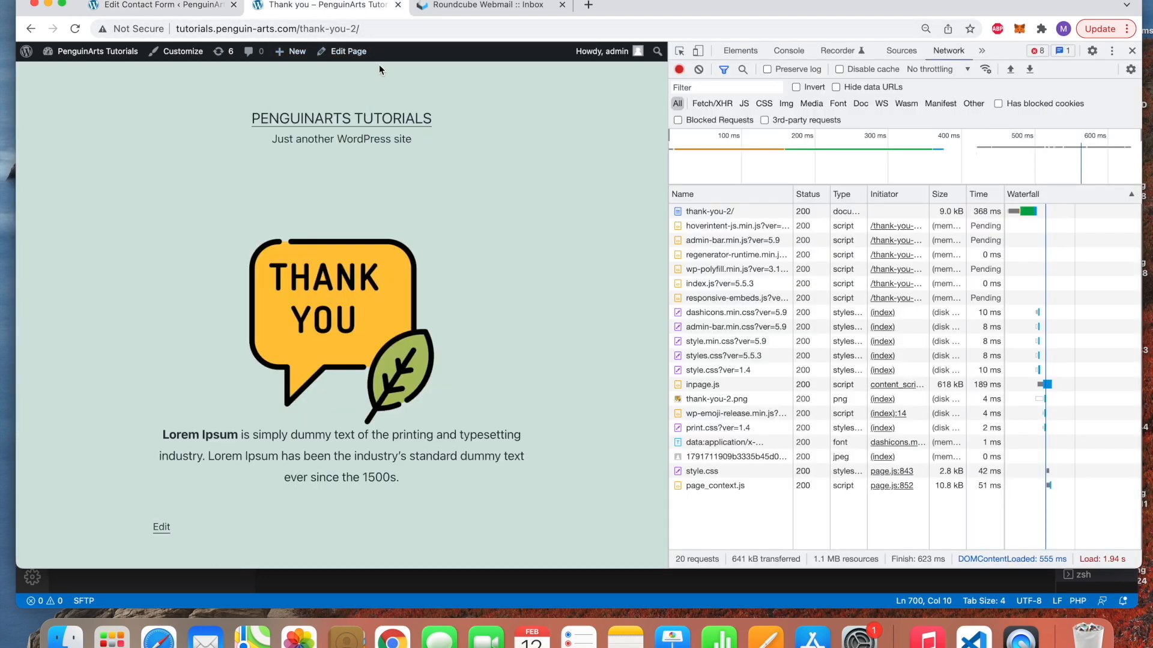
# Go back to the contact form and enter Penguin Arts with the suggested penguin-arts email address
pyautogui.click(128, 5)
pyautogui.click(259, 7)
pyautogui.click(31, 28)
pyautogui.scroll(2, 338, 192)
pyautogui.click(305, 139)
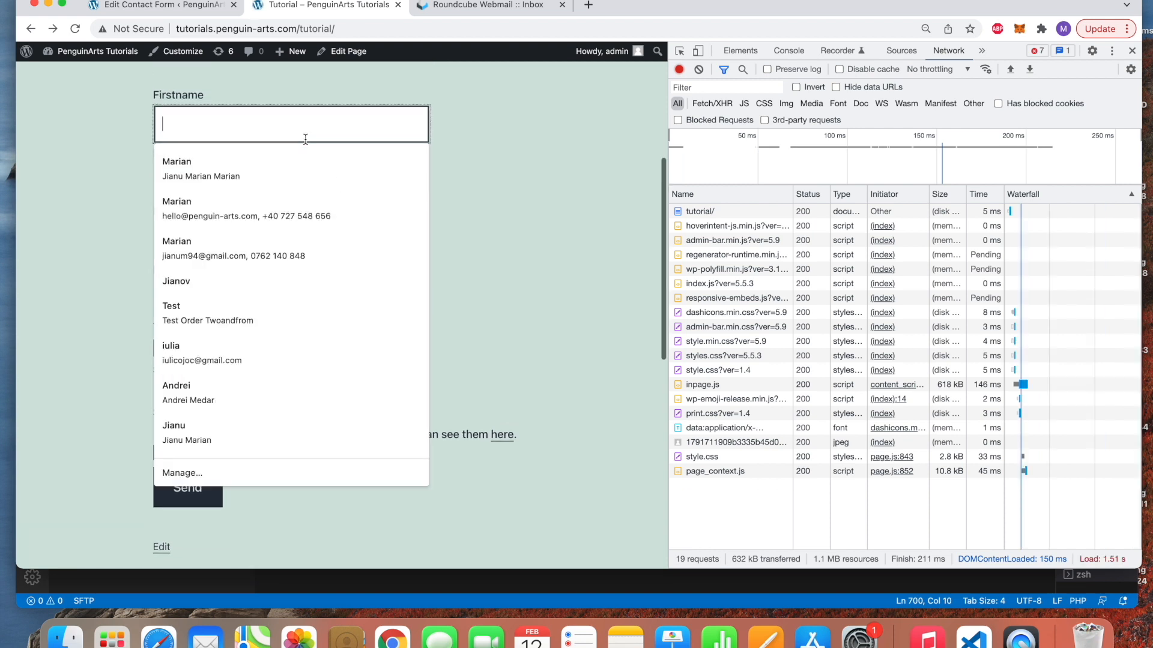
pyautogui.write('Pne')
pyautogui.press('BackSpace')
pyautogui.press('BackSpace')
pyautogui.write('eg')
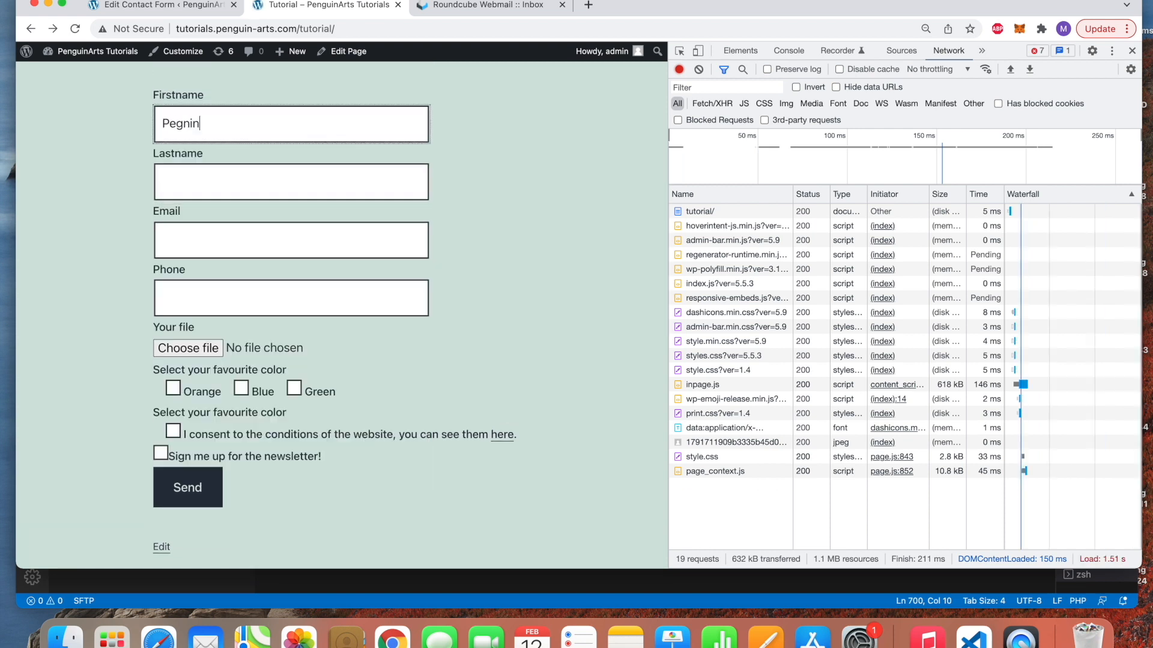
pyautogui.write('uin')
pyautogui.press('Tab')
pyautogui.write('Arts')
pyautogui.press('Tab')
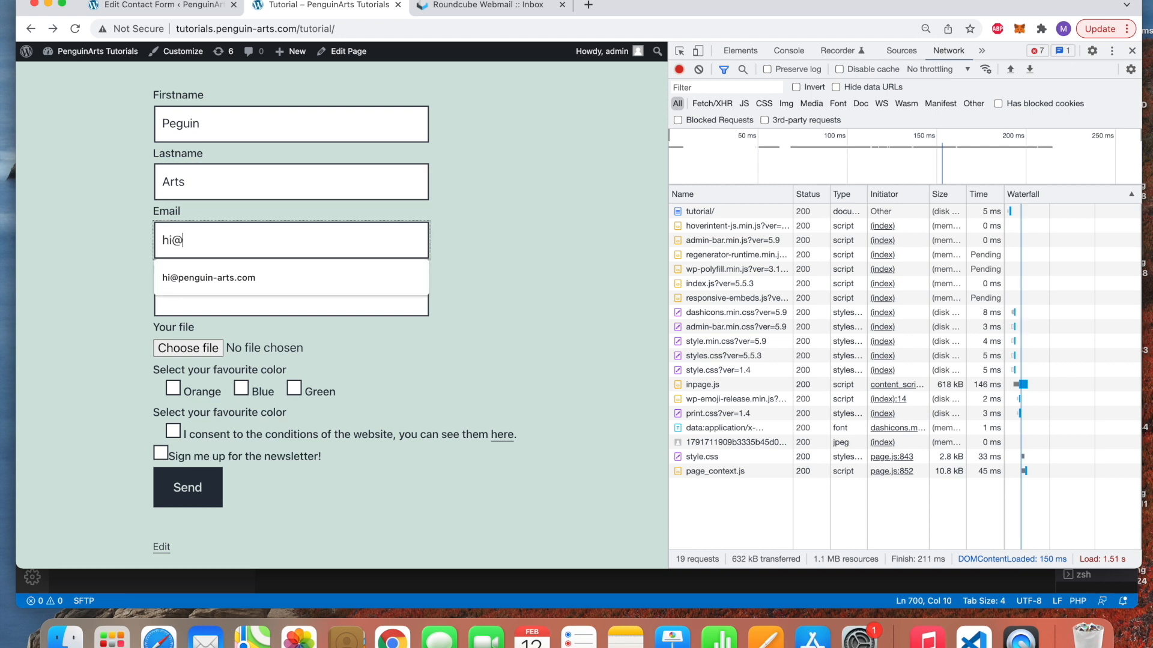
pyautogui.press('Down')
pyautogui.press('Return')
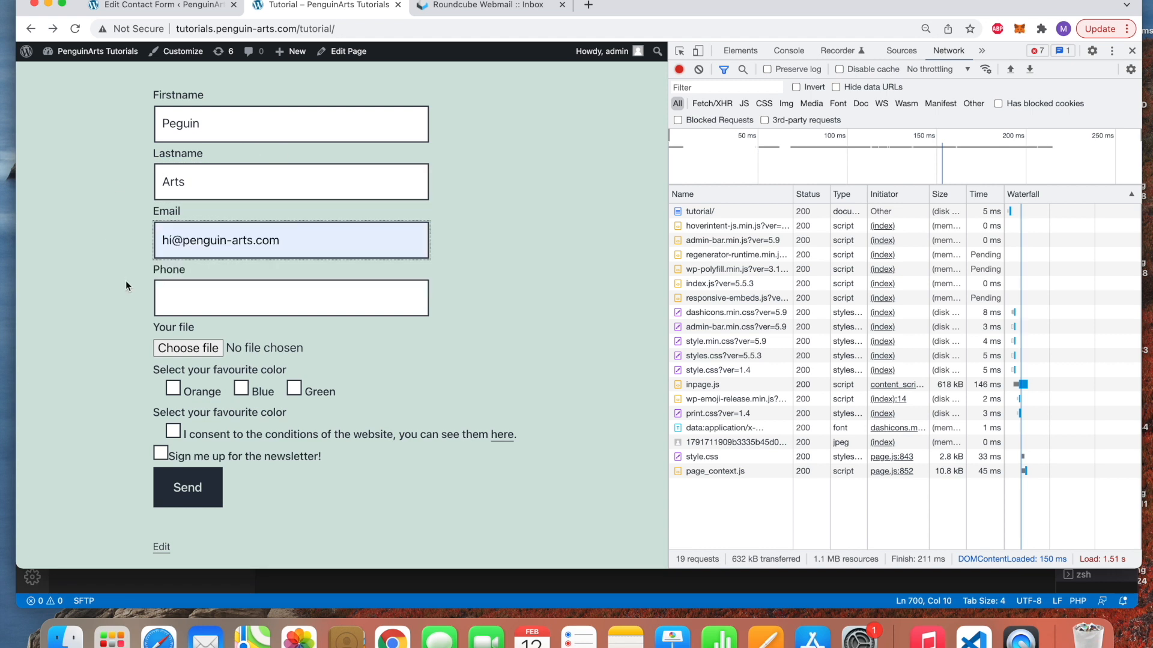
pyautogui.doubleClick(171, 247)
# Check the webmail account address, then autofill the phone, attach the PNG image and submit the form
pyautogui.click(474, 15)
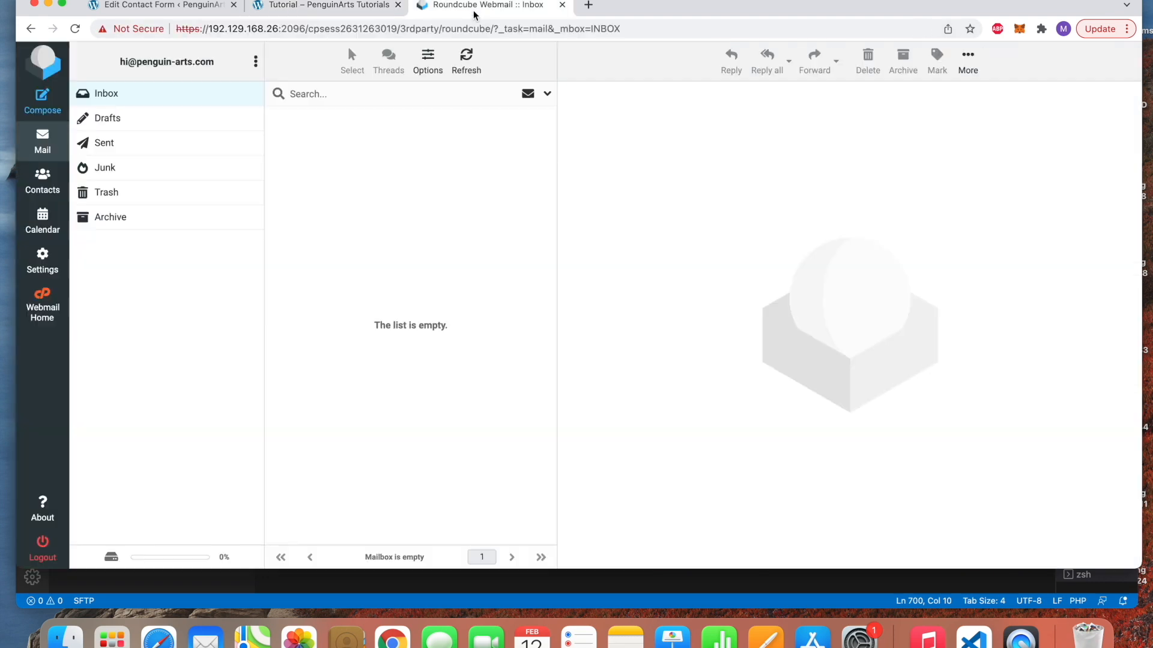
pyautogui.moveTo(116, 63); pyautogui.dragTo(224, 67)
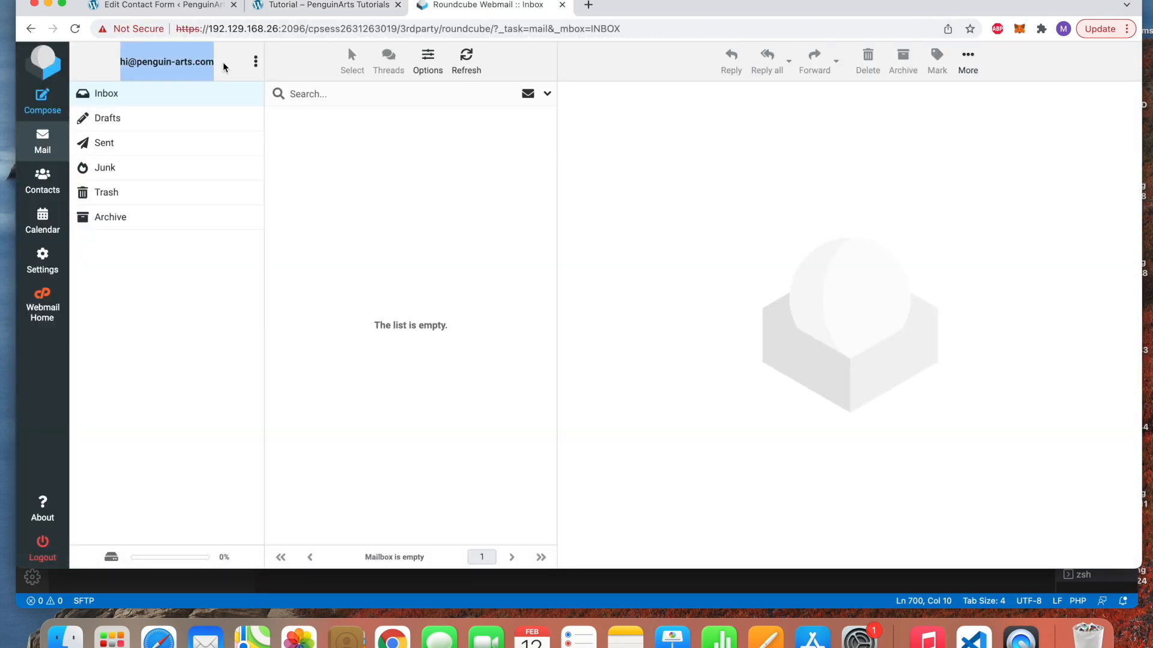
pyautogui.click(325, 5)
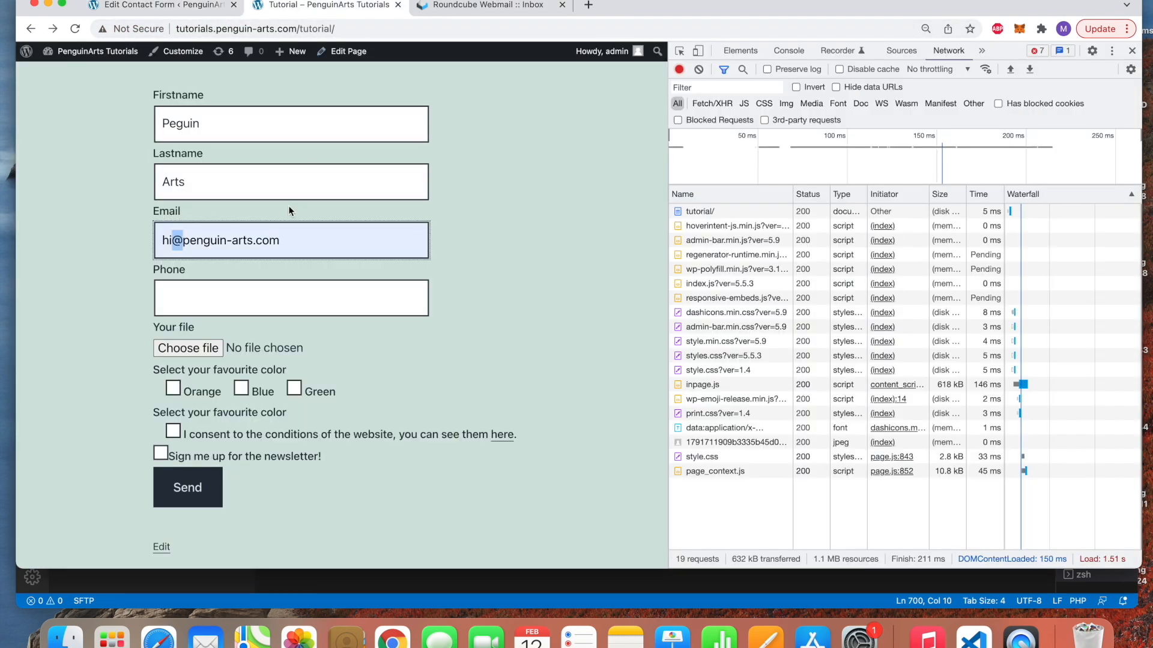
pyautogui.tripleClick(282, 240)
pyautogui.click(321, 299)
pyautogui.click(193, 351)
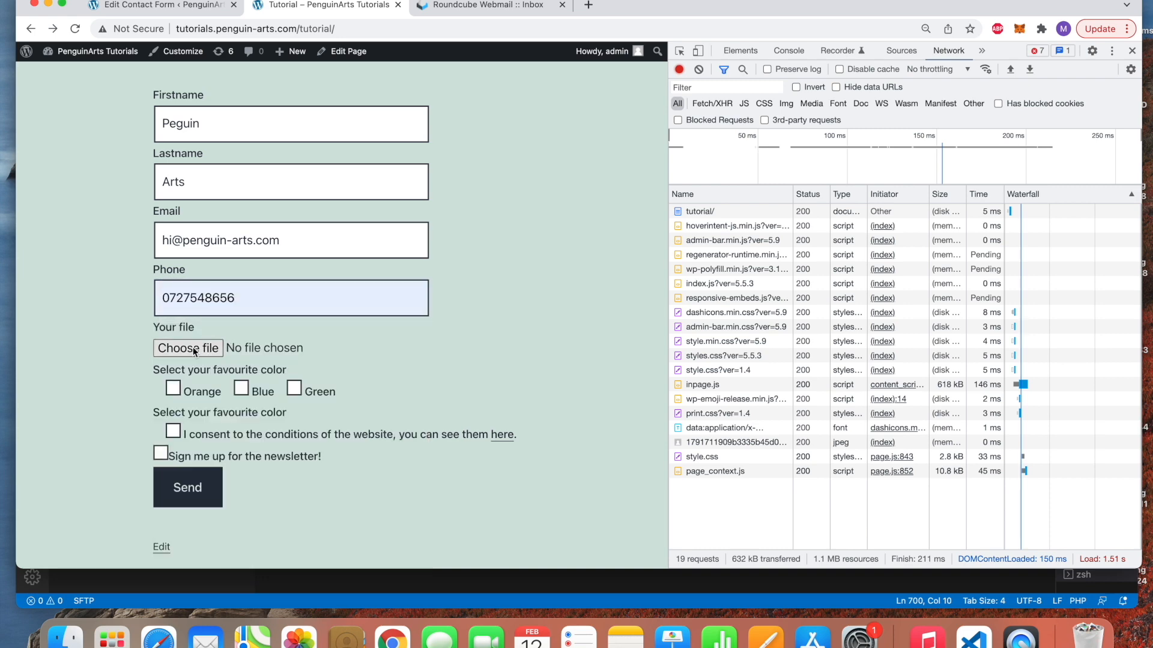
pyautogui.click(188, 349)
pyautogui.scroll(-5, 626, 316)
pyautogui.click(469, 344)
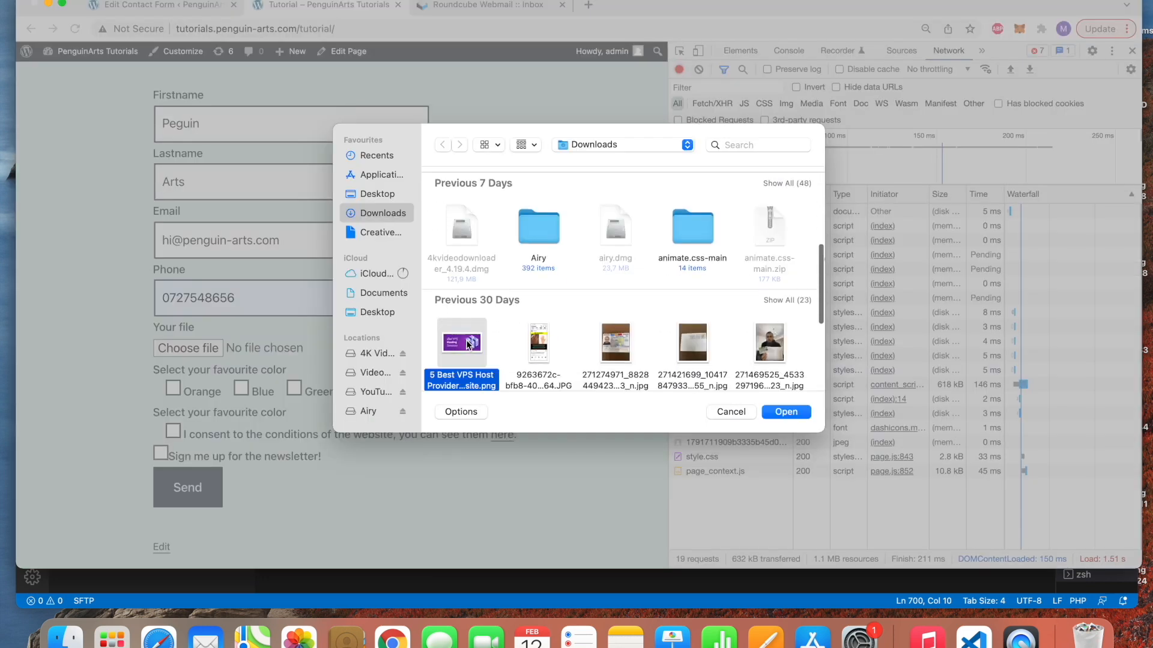
pyautogui.doubleClick(468, 344)
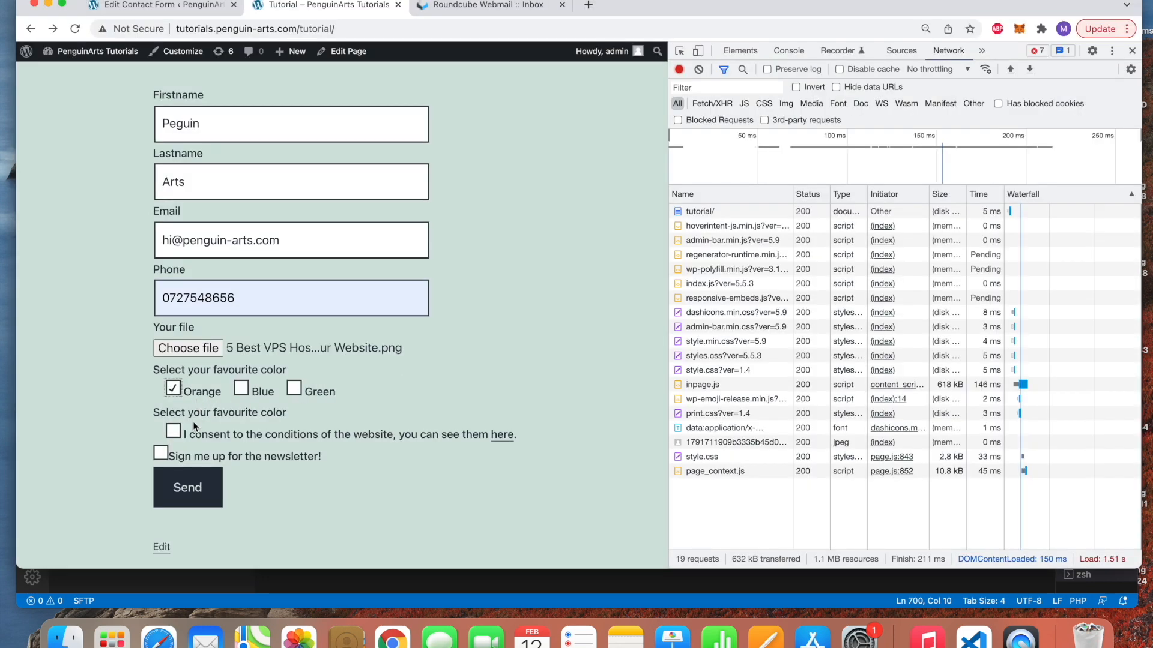
pyautogui.click(187, 488)
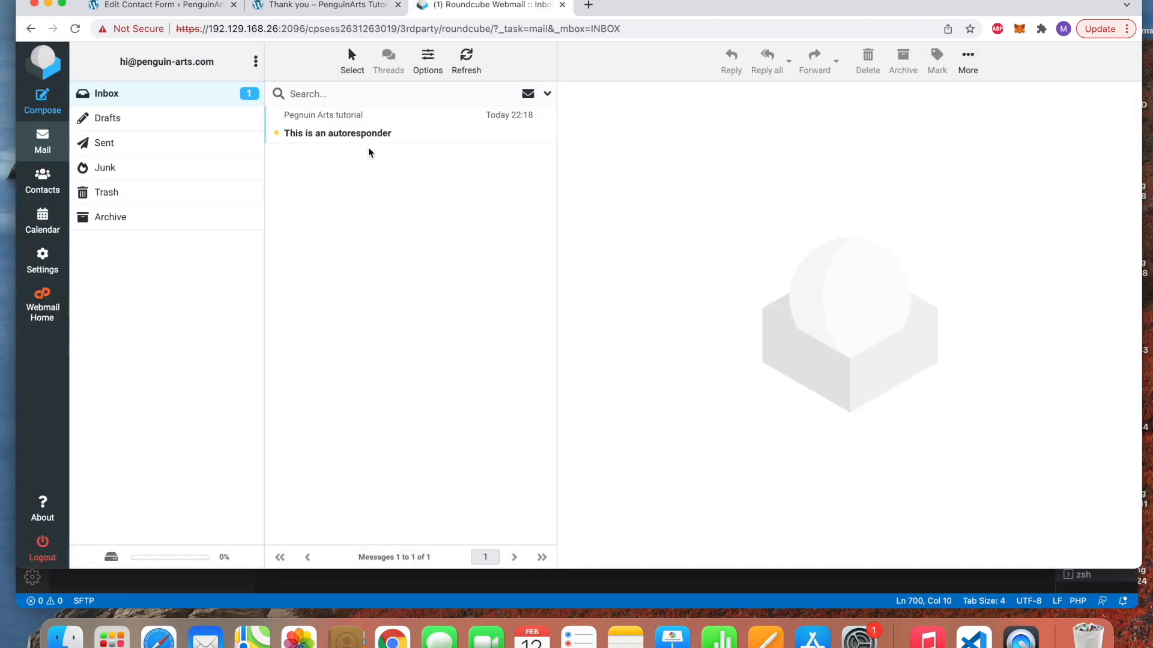
# Read the 'This is an autoresponder' email's 'This is a test.' body, then return to the Mail (2) settings
pyautogui.click(373, 142)
pyautogui.moveTo(673, 175); pyautogui.dragTo(564, 173)
pyautogui.click(598, 177)
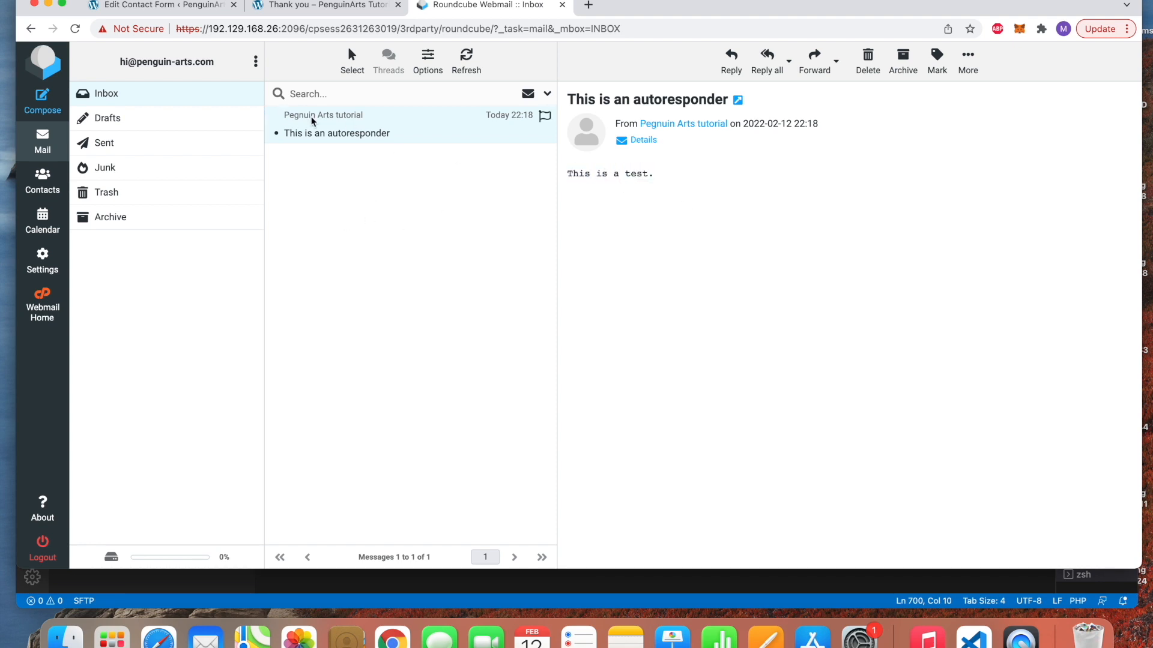
pyautogui.click(196, 9)
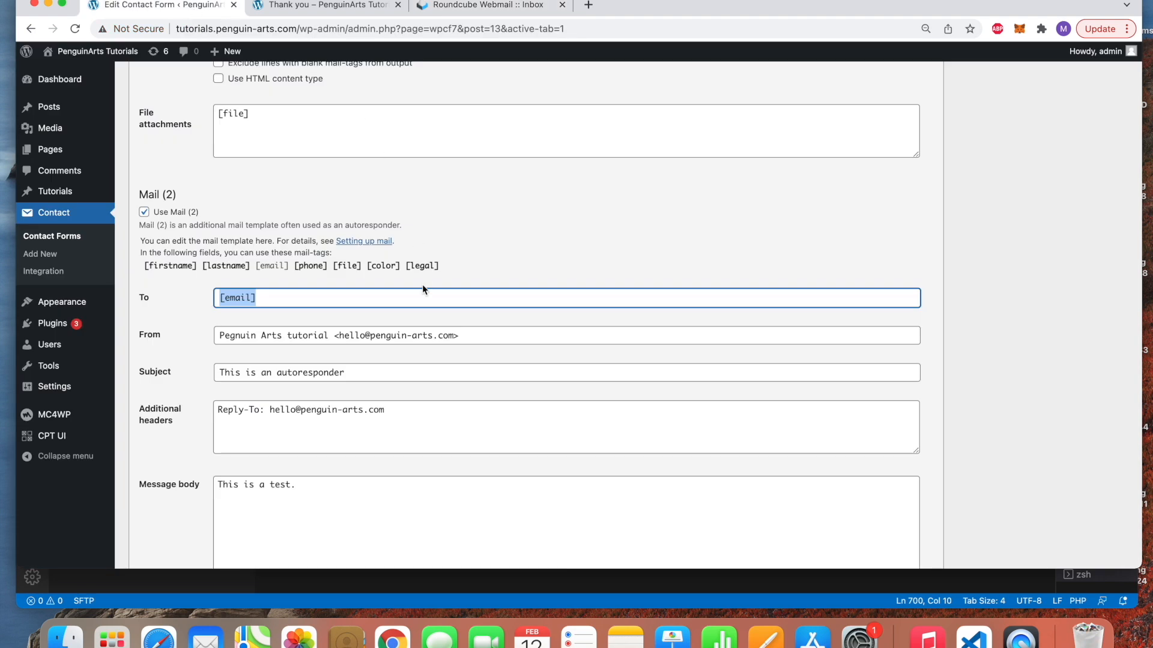
# Turn on HTML content type for Mail (2) and add a 'Test email' h1 heading above the body
pyautogui.scroll(-5, 531, 275)
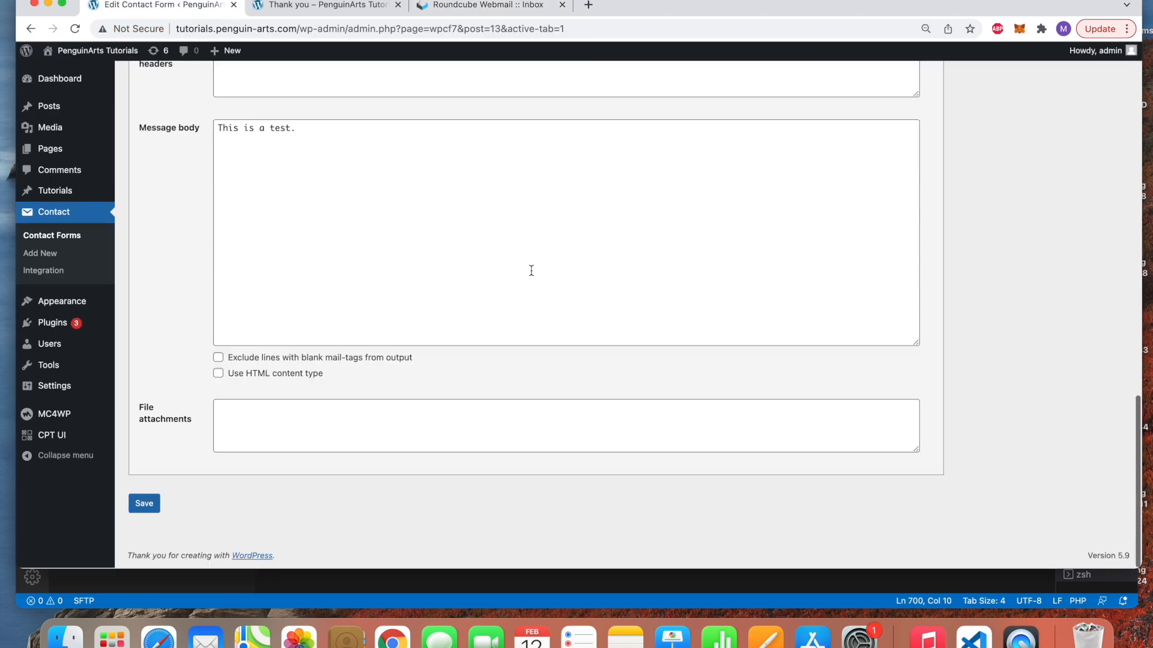
pyautogui.click(248, 413)
pyautogui.click(366, 295)
pyautogui.press('super+a')
pyautogui.press('Left')
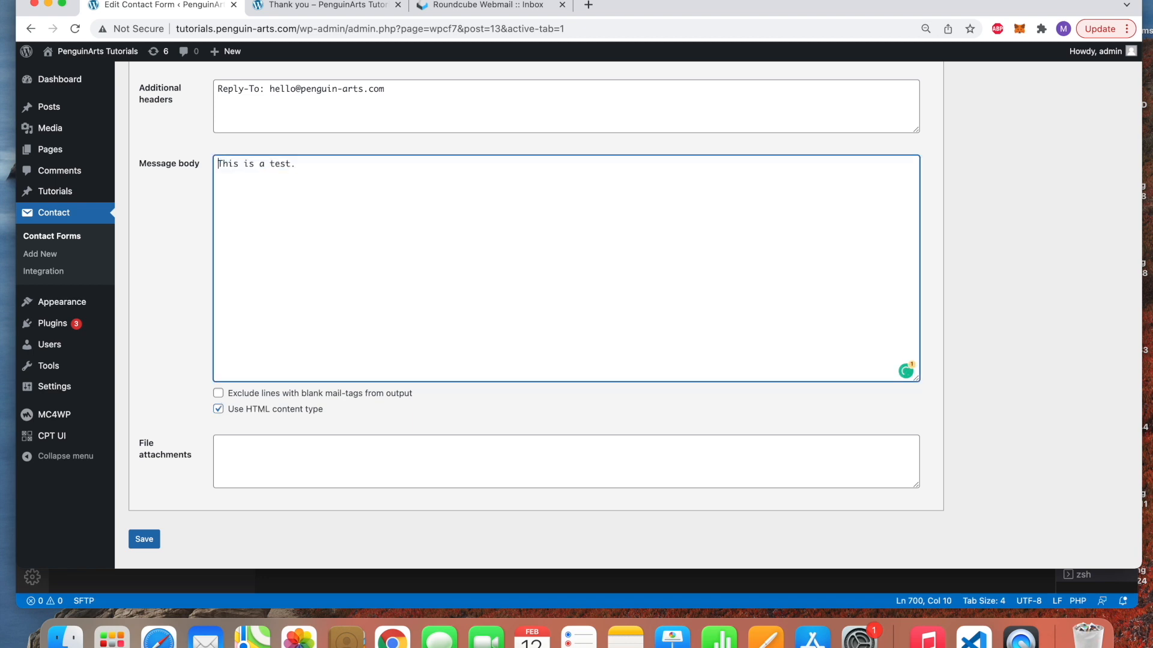
pyautogui.press('Return')
pyautogui.write('<h1></h1>Test emai')
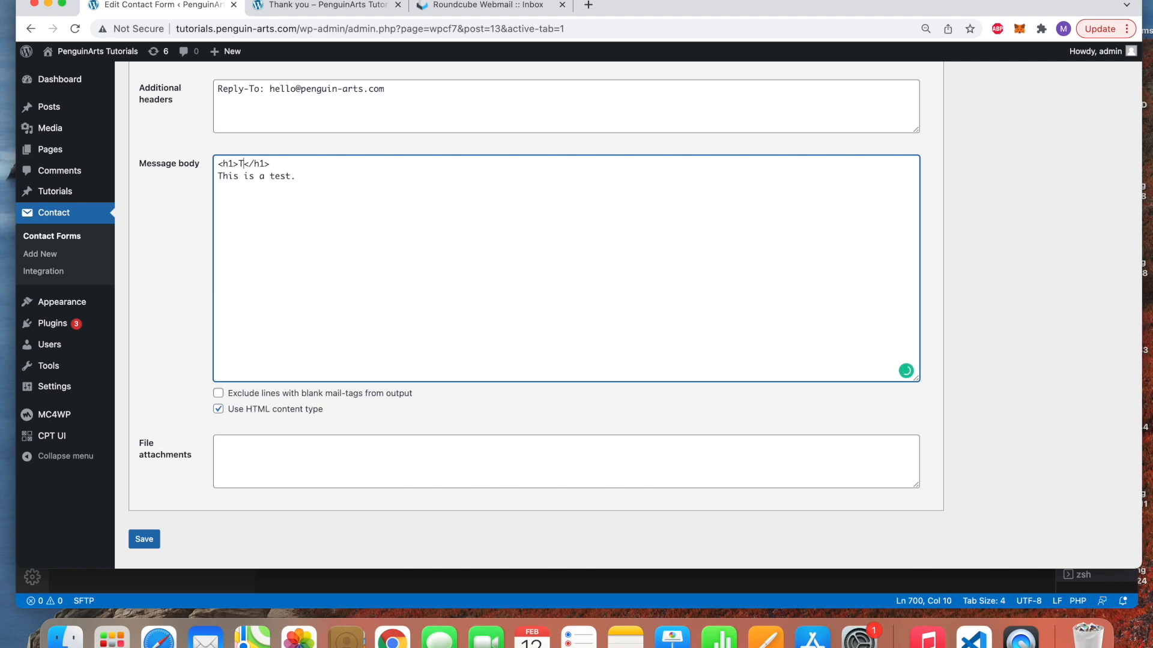
pyautogui.write('l')
pyautogui.click(378, 163)
pyautogui.press('Return')
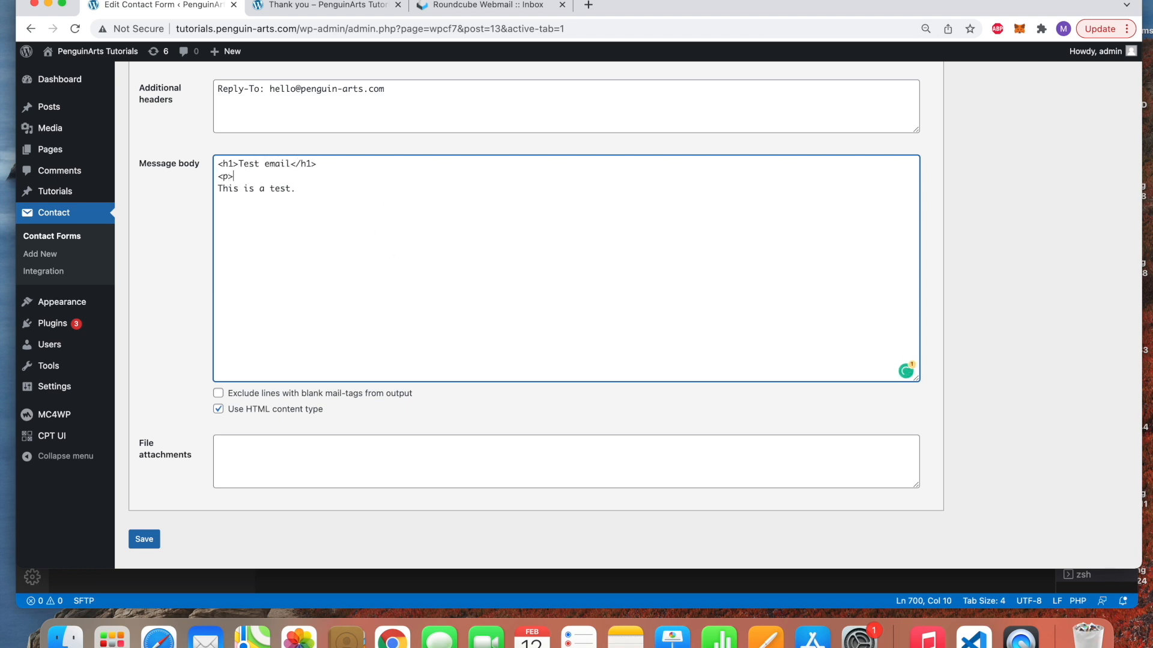
# Wrap 'This is a test.' in <p> tags, add a 'This is a test 2.' paragraph, and save
pyautogui.moveTo(298, 188); pyautogui.dragTo(214, 189)
pyautogui.press('super+x')
pyautogui.press('super+v')
pyautogui.moveTo(353, 178); pyautogui.dragTo(199, 178)
pyautogui.press('super+c')
pyautogui.click(386, 178)
pyautogui.press('Return')
pyautogui.press('super+v')
pyautogui.click(307, 189)
pyautogui.write('2')
pyautogui.click(147, 537)
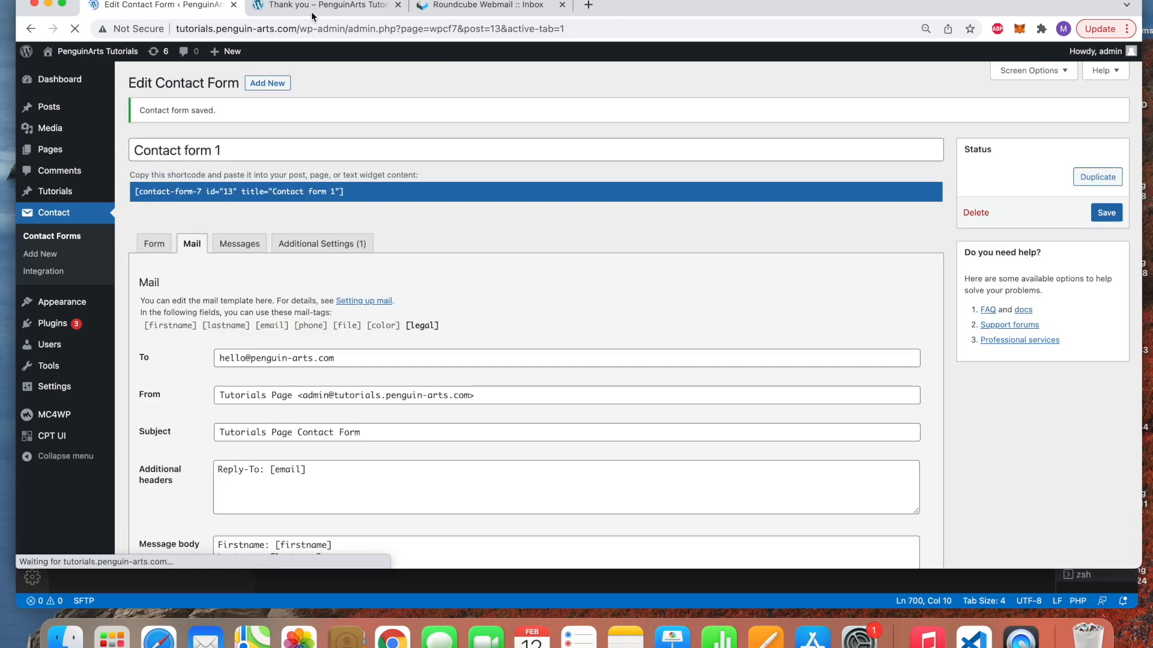
# Return to the contact form and fill in the first name, last name, email and phone number
pyautogui.click(311, 10)
pyautogui.click(30, 28)
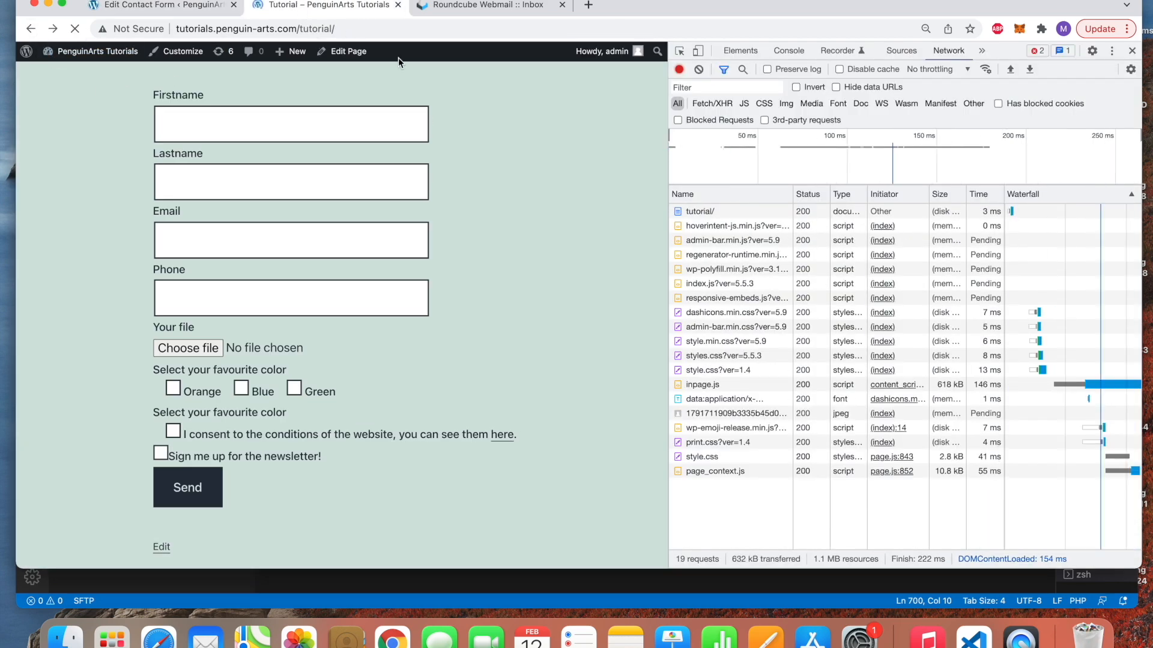
pyautogui.click(310, 127)
pyautogui.write('Penguin')
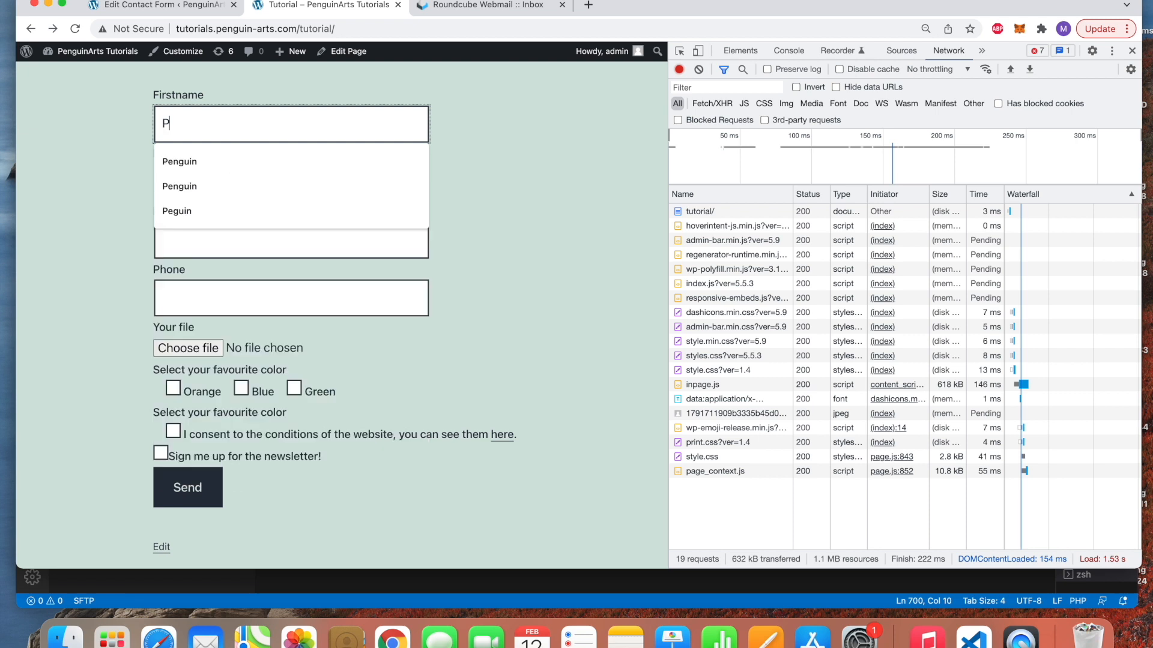
pyautogui.press('Tab')
pyautogui.write('Arts')
pyautogui.press('Tab')
pyautogui.write('hi')
pyautogui.press('Down')
pyautogui.press('Return')
pyautogui.press('Tab')
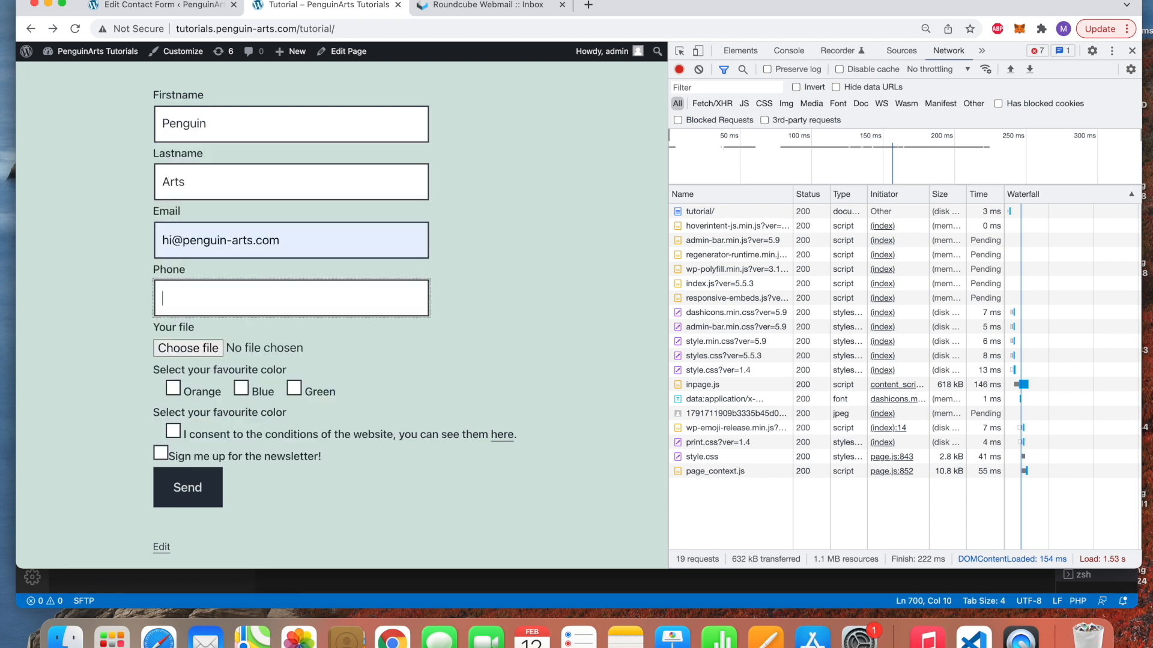
pyautogui.click(210, 337)
# Attach an image from recent downloads, tick the consent box and send the submission
pyautogui.click(330, 346)
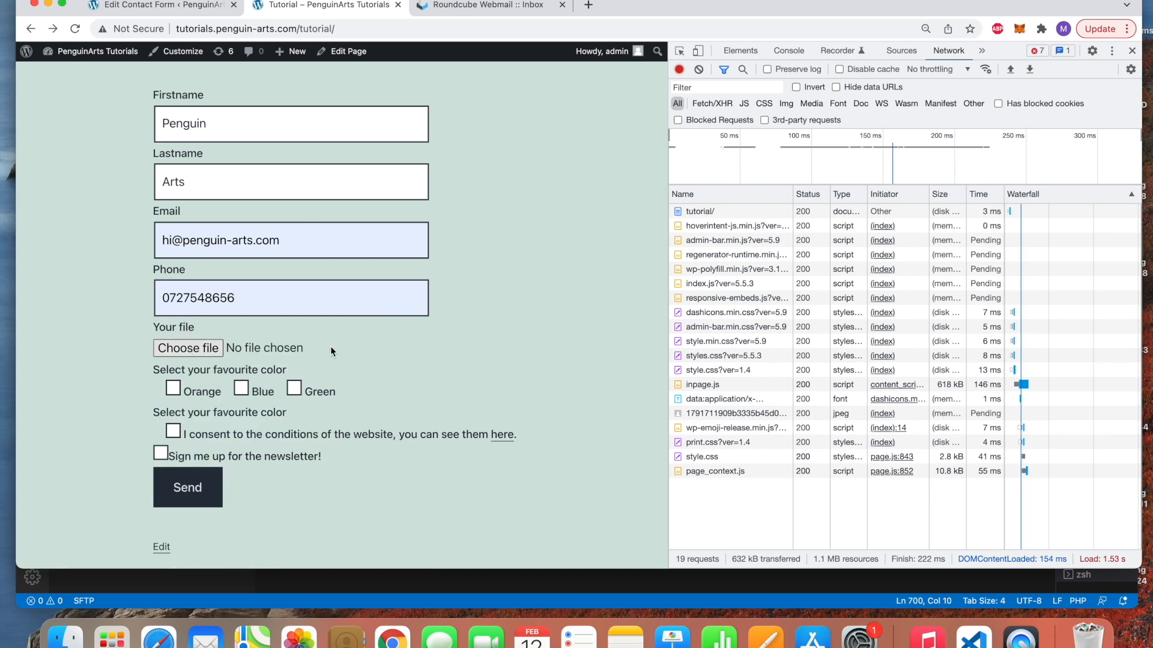
pyautogui.scroll(-8, 535, 355)
pyautogui.doubleClick(457, 322)
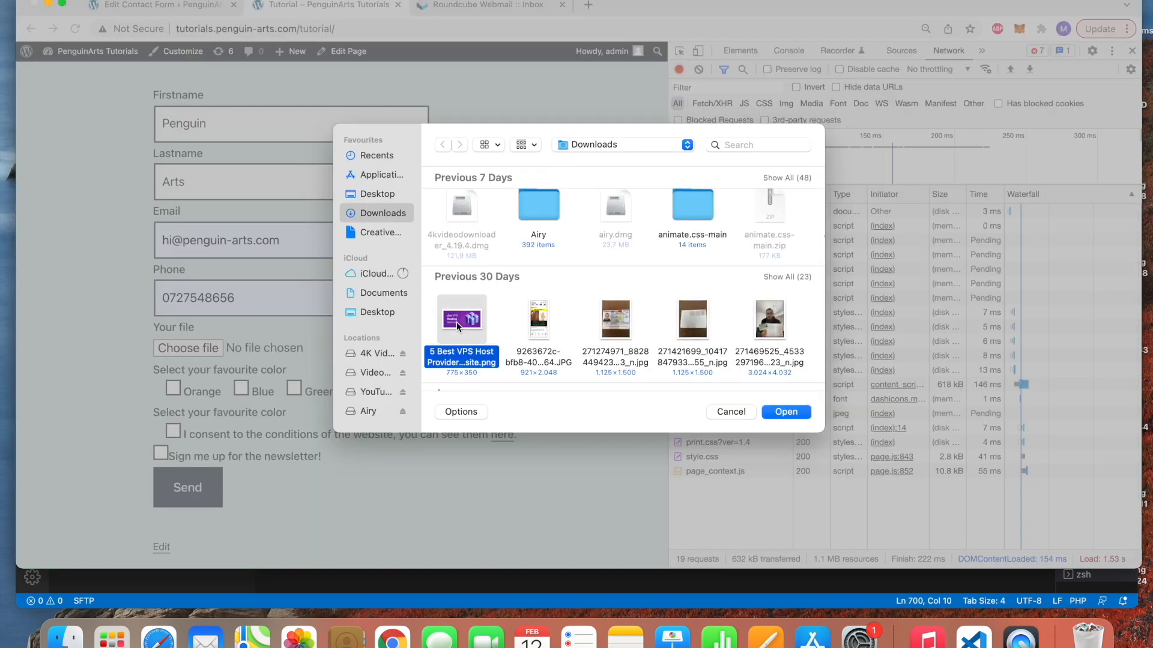
pyautogui.click(174, 433)
pyautogui.click(188, 488)
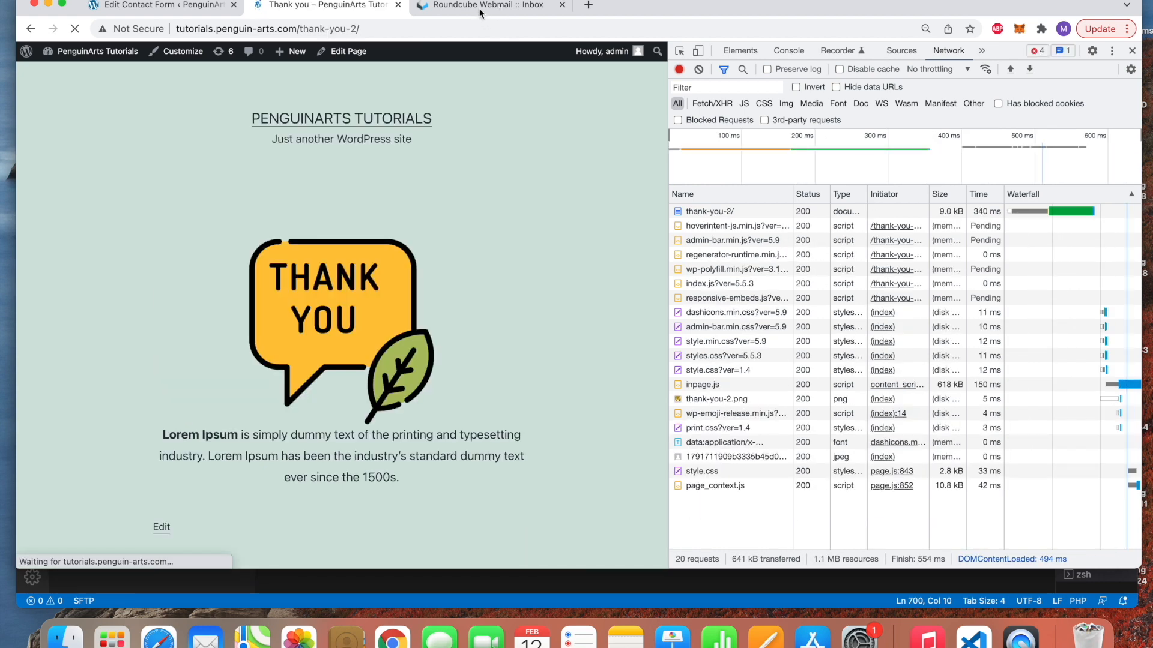
pyautogui.click(478, 8)
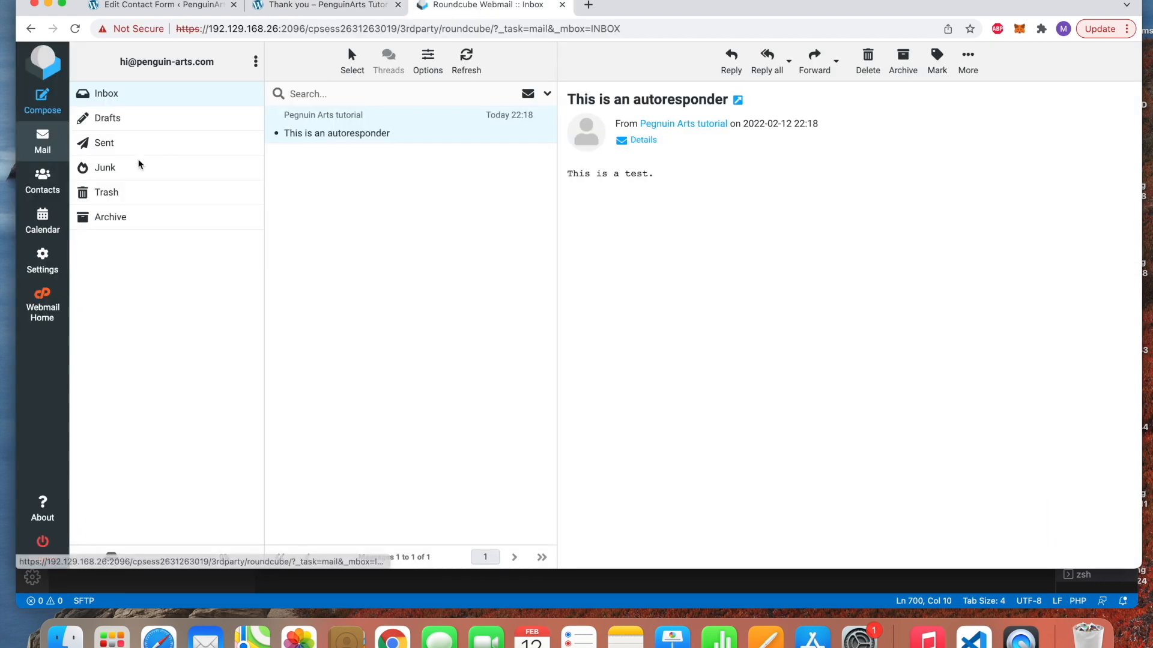
# Open the newest autoresponder, check its HTML 'Test email' heading and two paragraphs, and return to the form editor
pyautogui.click(53, 150)
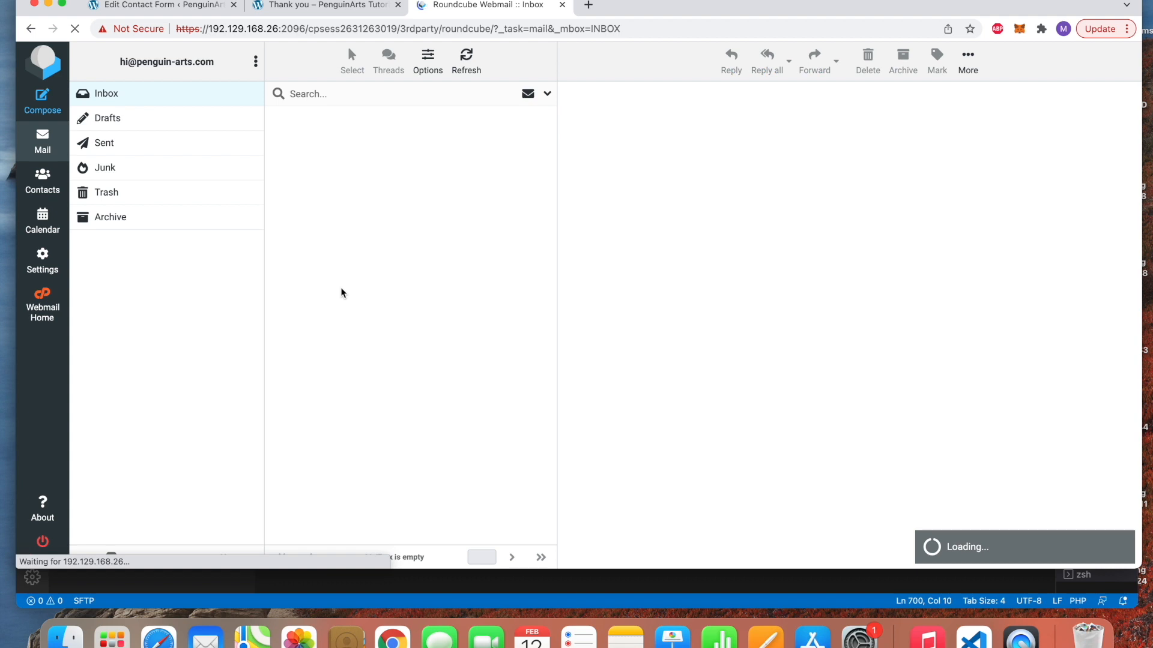
pyautogui.click(386, 137)
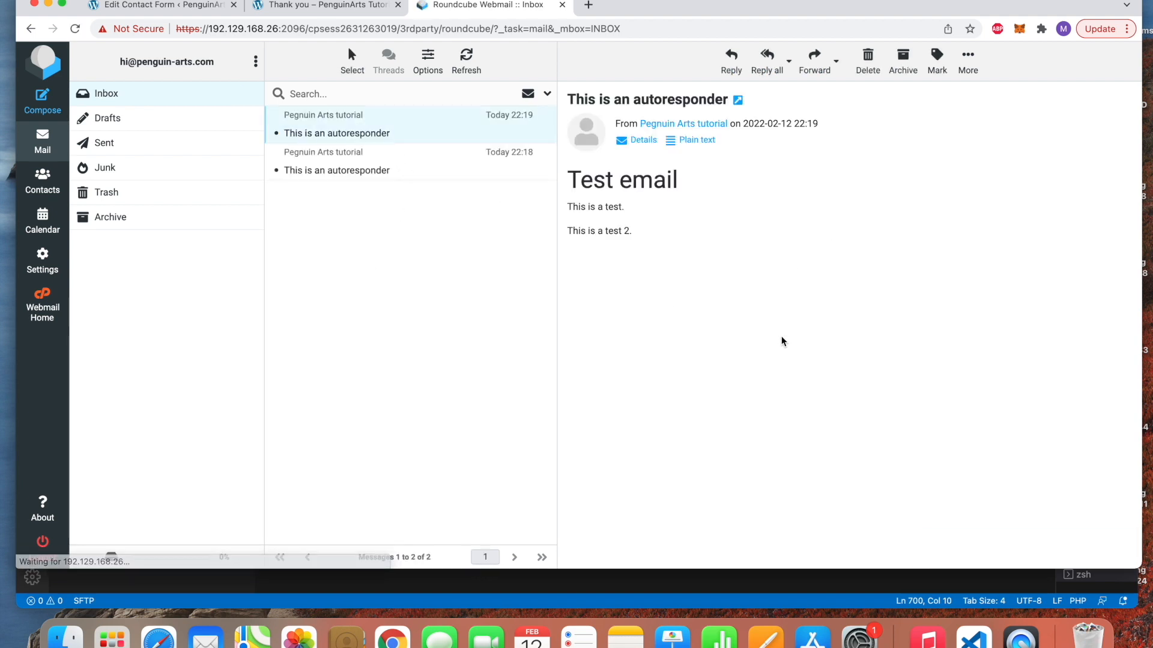
pyautogui.moveTo(565, 179); pyautogui.dragTo(697, 181)
pyautogui.moveTo(640, 234); pyautogui.dragTo(569, 179)
pyautogui.click(608, 205)
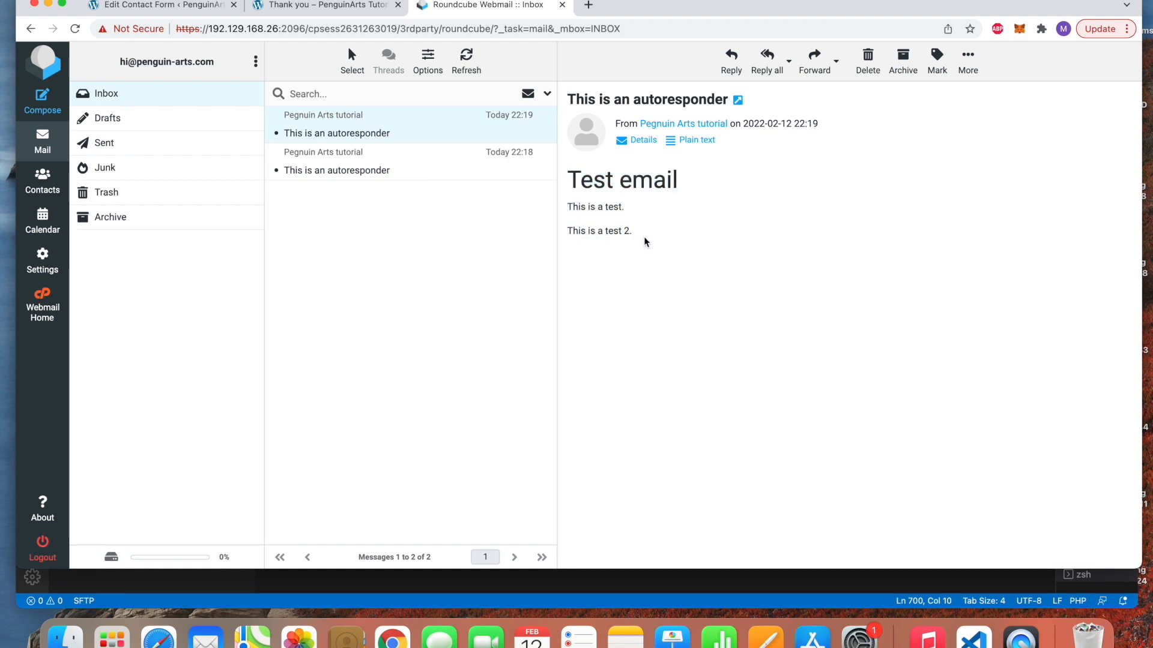
pyautogui.moveTo(706, 190); pyautogui.dragTo(571, 186)
pyautogui.moveTo(638, 233); pyautogui.dragTo(569, 208)
pyautogui.click(643, 210)
pyautogui.click(184, 7)
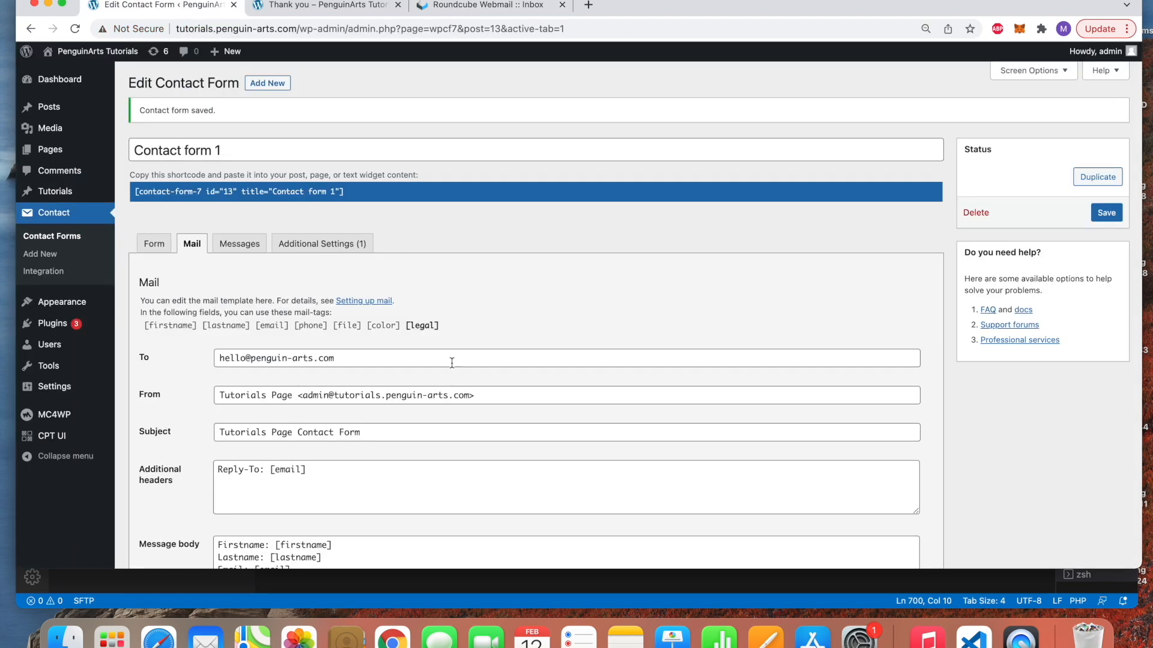
pyautogui.scroll(-5, 452, 363)
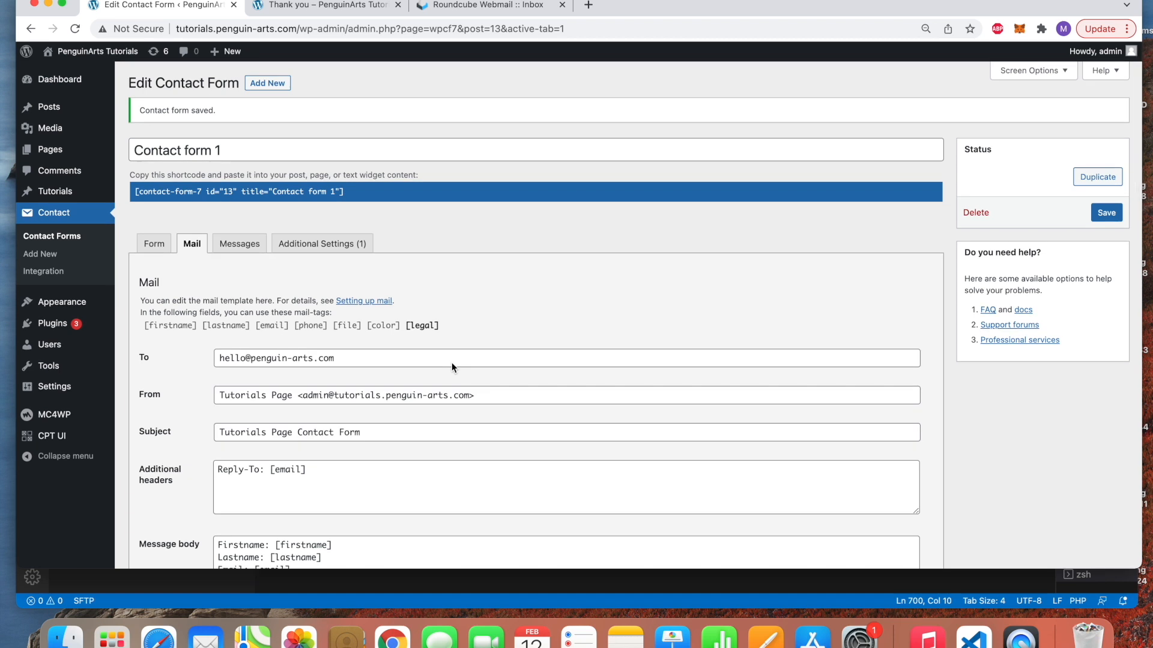